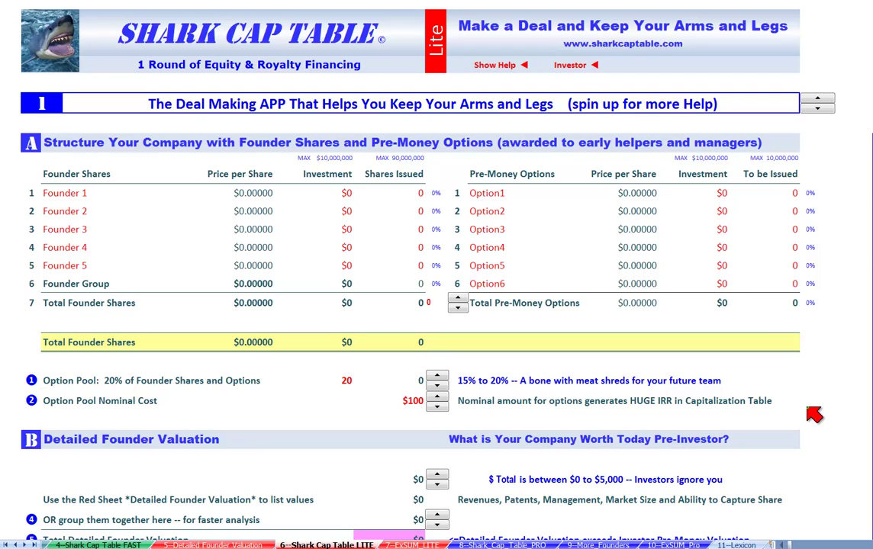
# Step: Set the sheet's help display option to Hide Help
pyautogui.click(495, 67)
pyautogui.click(522, 66)
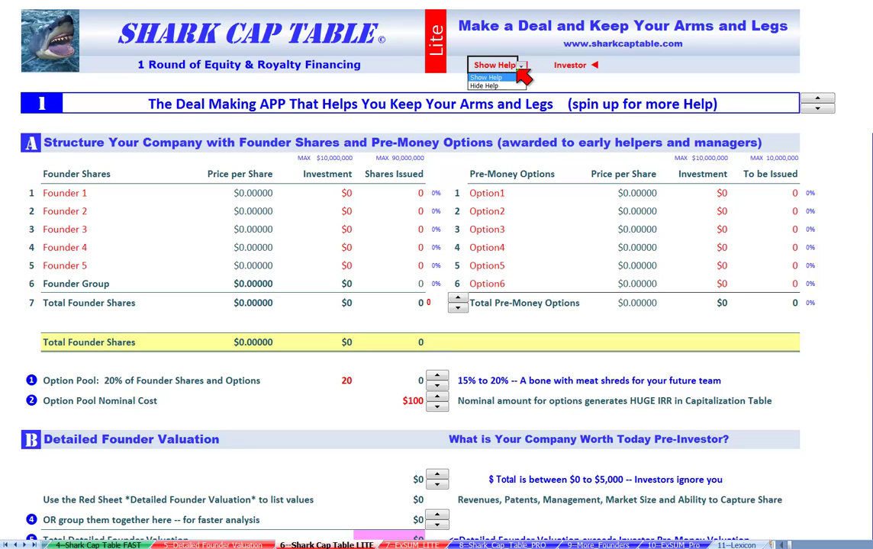
pyautogui.click(485, 86)
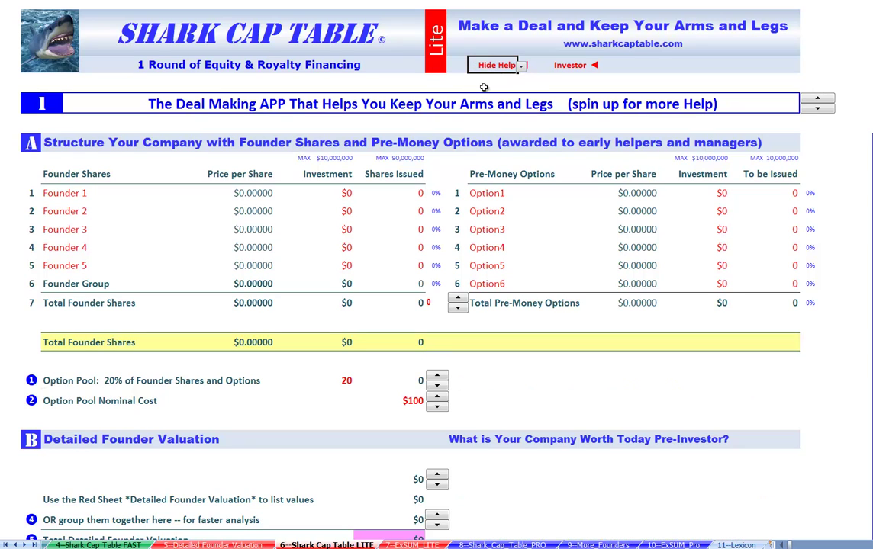
# Step: Switch the funding party label to Shark, to VC, and back to Investor
pyautogui.click(580, 66)
pyautogui.click(592, 67)
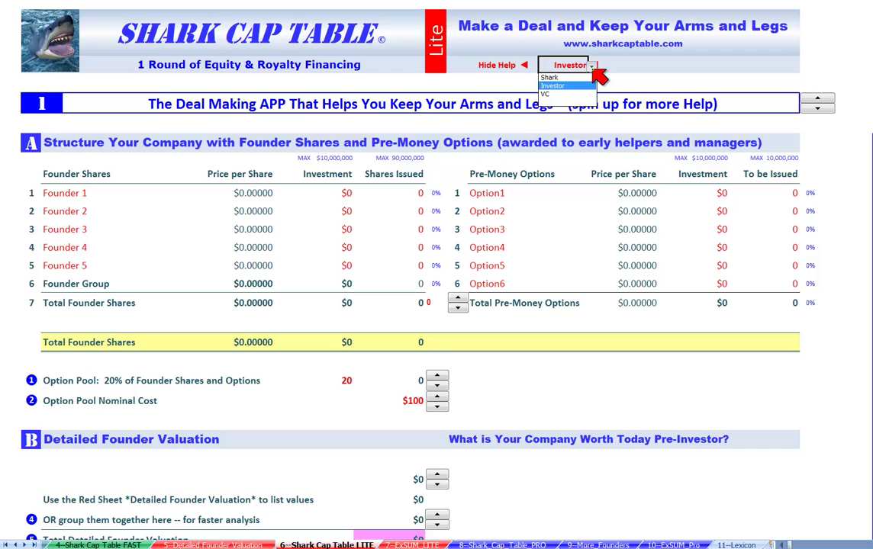
pyautogui.click(584, 77)
pyautogui.click(592, 67)
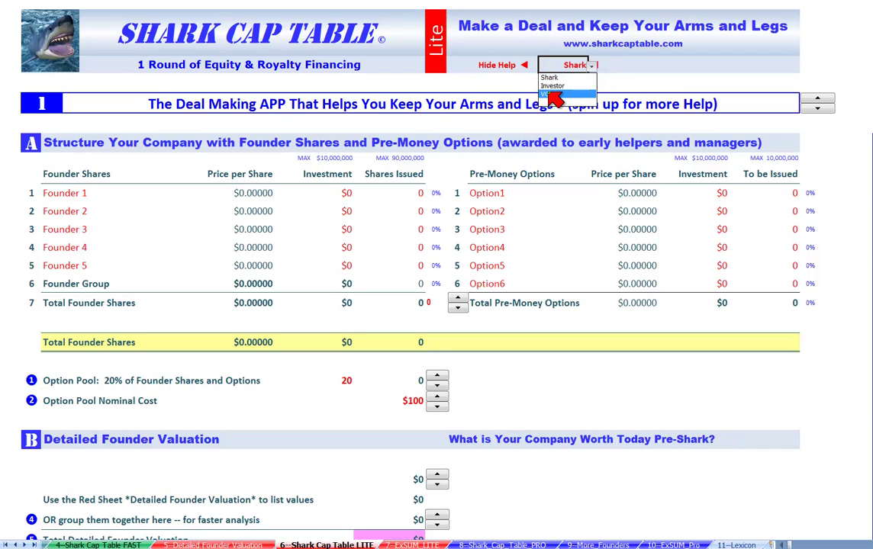
pyautogui.click(551, 93)
pyautogui.click(592, 67)
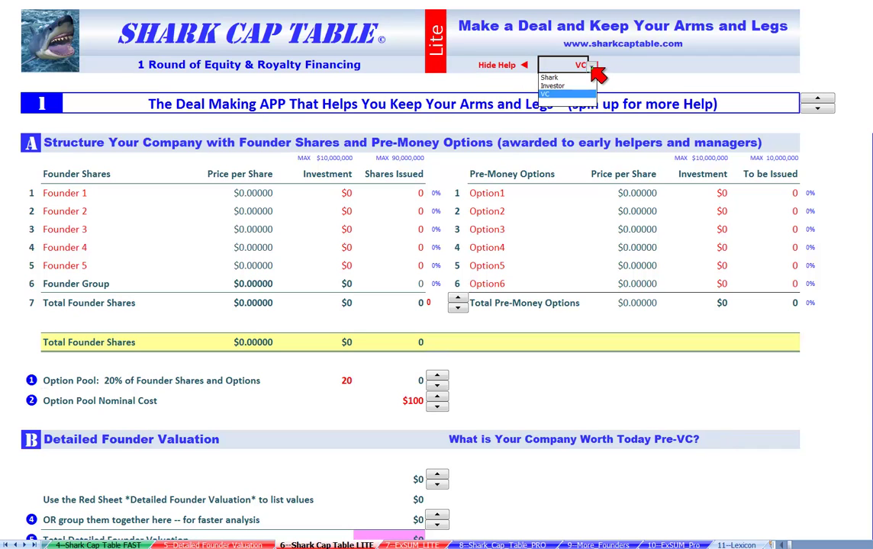
pyautogui.click(556, 86)
# Step: Advance the help banner to message 2 and return it to message 1
pyautogui.click(839, 69)
pyautogui.click(816, 100)
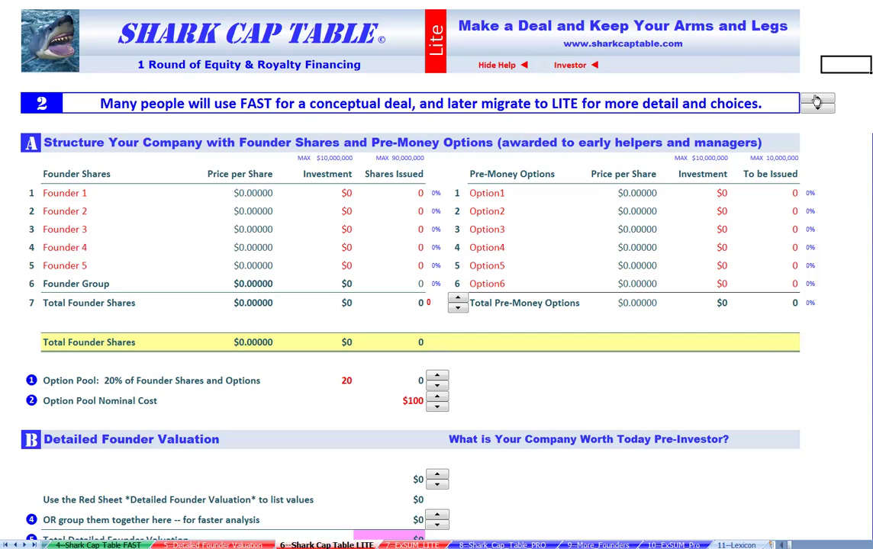
pyautogui.moveTo(816, 100); pyautogui.dragTo(819, 111)
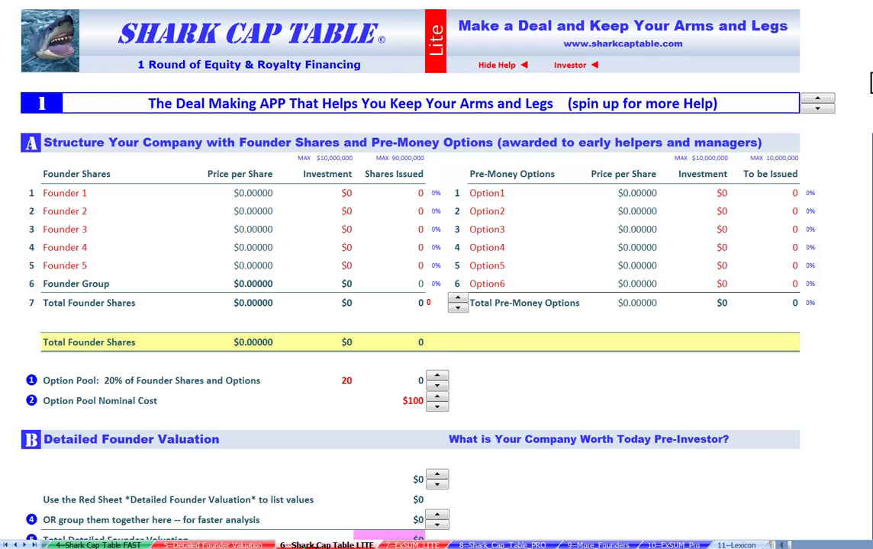
# Step: Enter a $1,000 investment and 1,000,000 shares issued for Founder 1
pyautogui.click(341, 193)
pyautogui.write('1000')
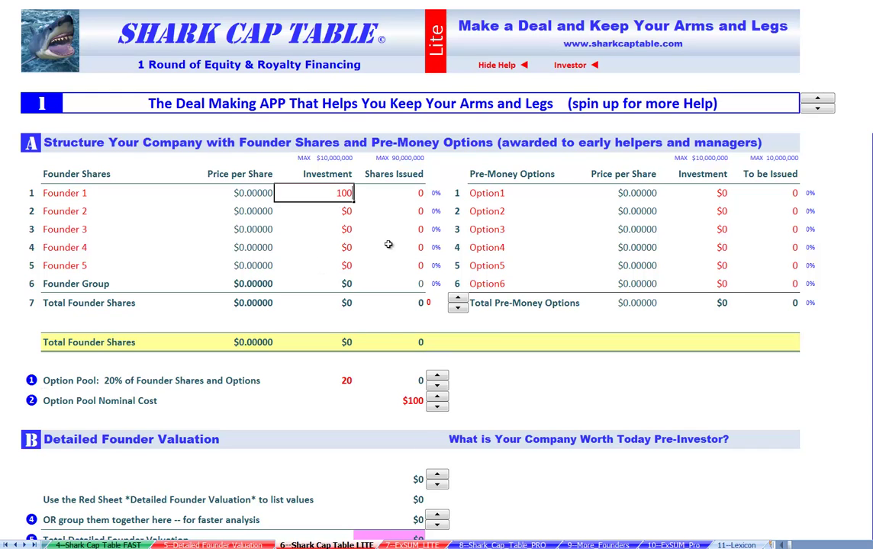
pyautogui.click(413, 193)
pyautogui.write('1')
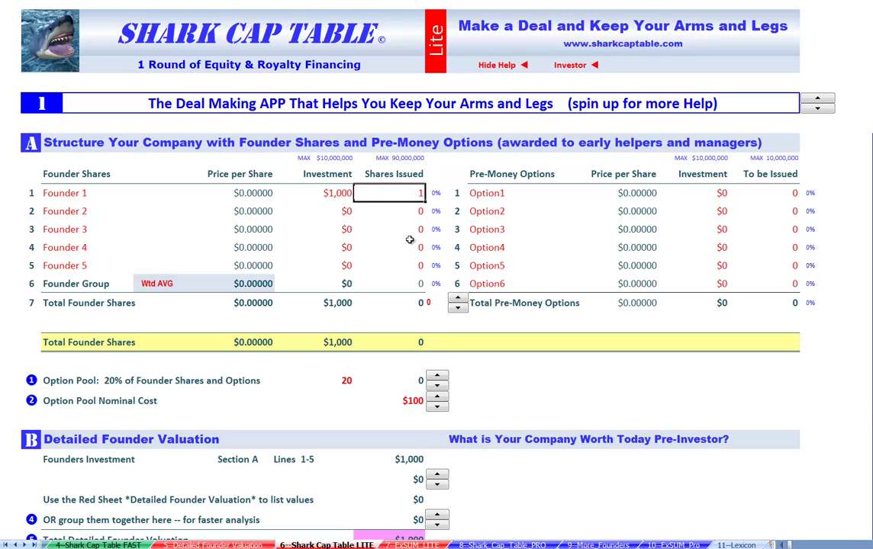
pyautogui.write(',0000')
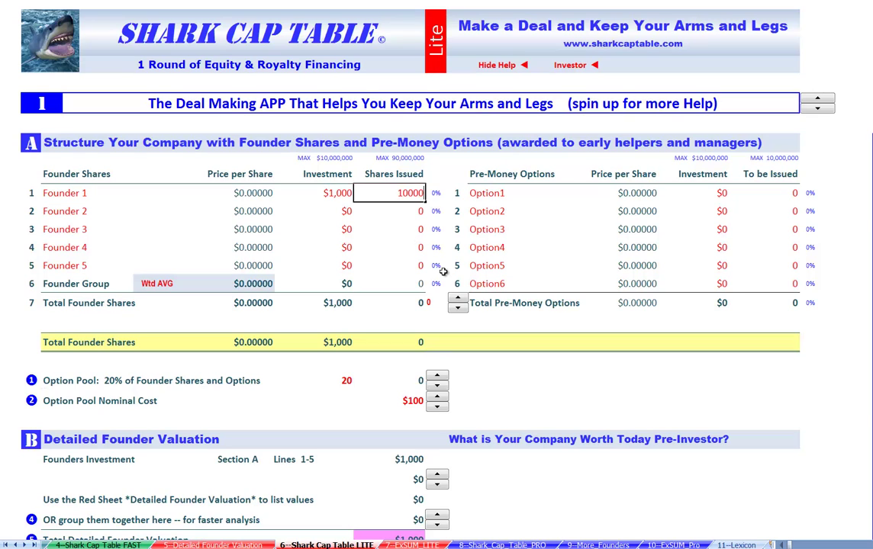
pyautogui.write(',000')
# Step: Enter a $1,000 investment and 1,000,000 shares issued for Founder 2
pyautogui.click(342, 214)
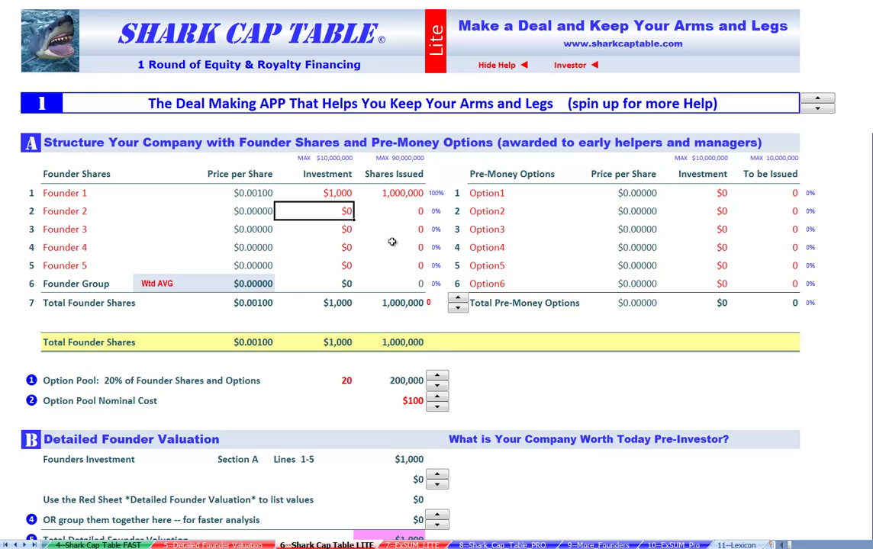
pyautogui.write('1,0')
pyautogui.write('000')
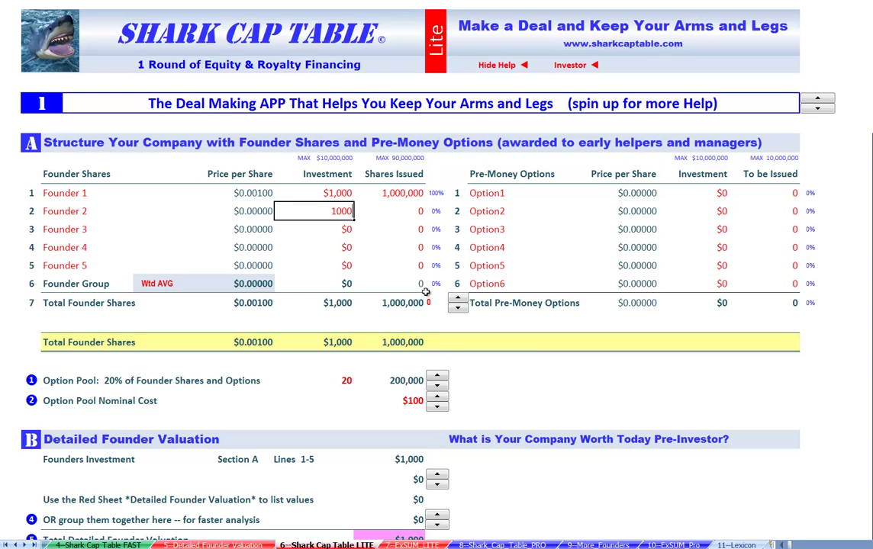
pyautogui.click(419, 217)
pyautogui.write('1,000,')
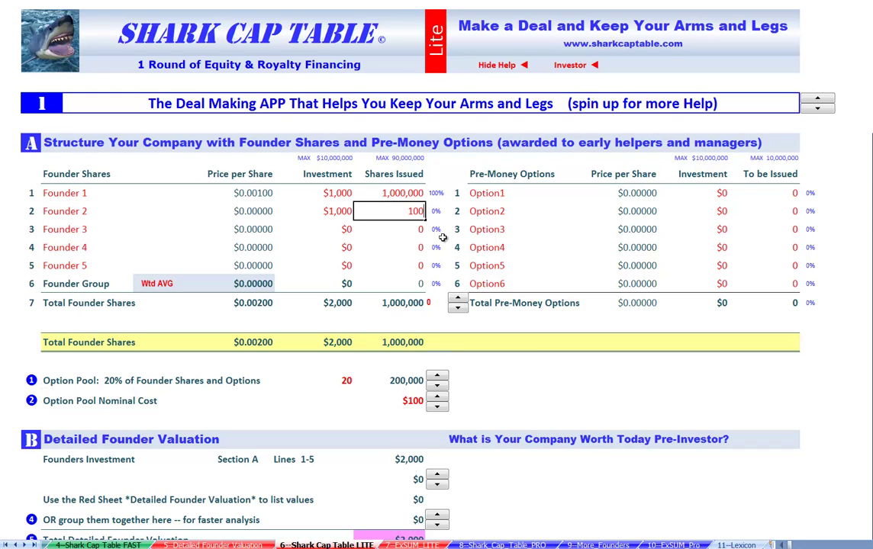
pyautogui.write('0000')
# Step: Enter a $500 investment and 70,000 shares issued for Founder 3
pyautogui.click(324, 228)
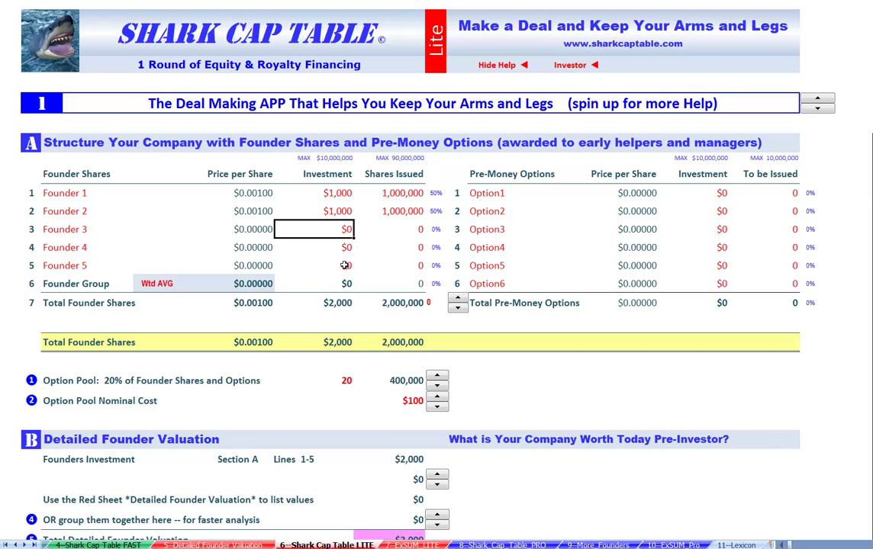
pyautogui.write('500')
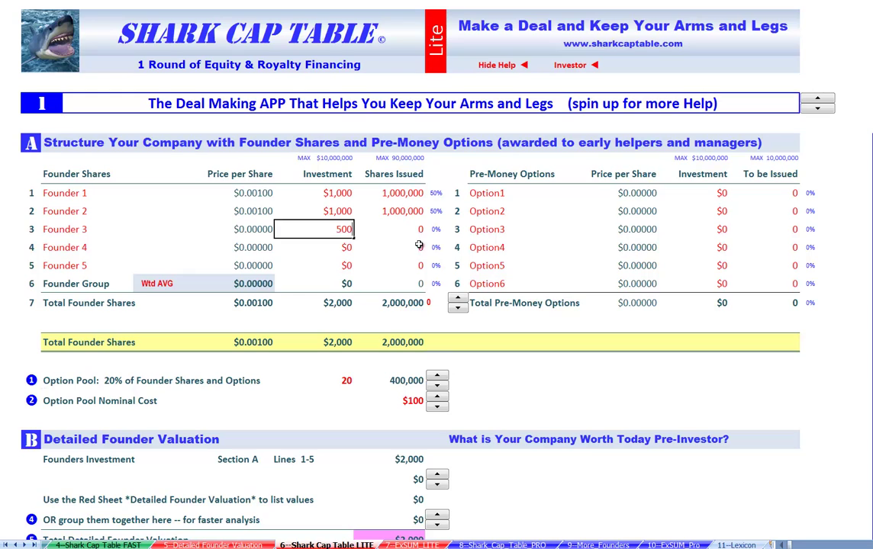
pyautogui.click(414, 229)
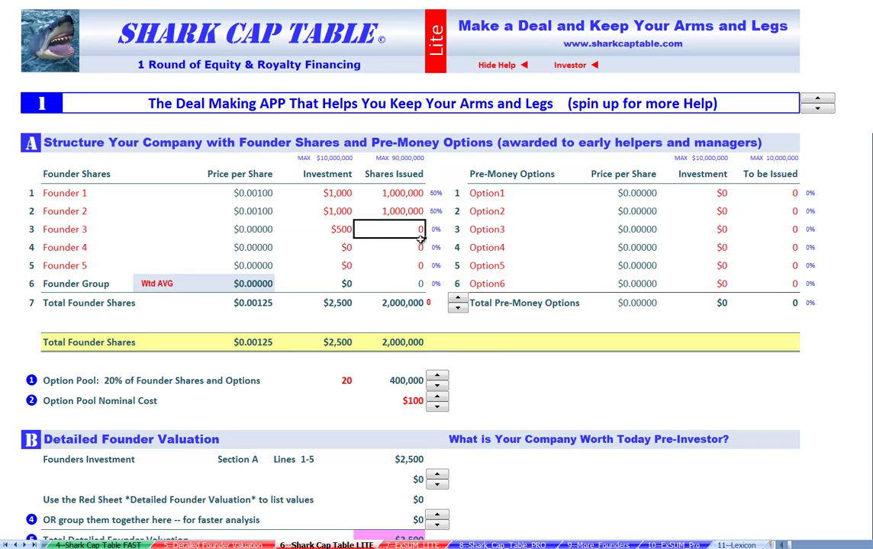
pyautogui.write('7')
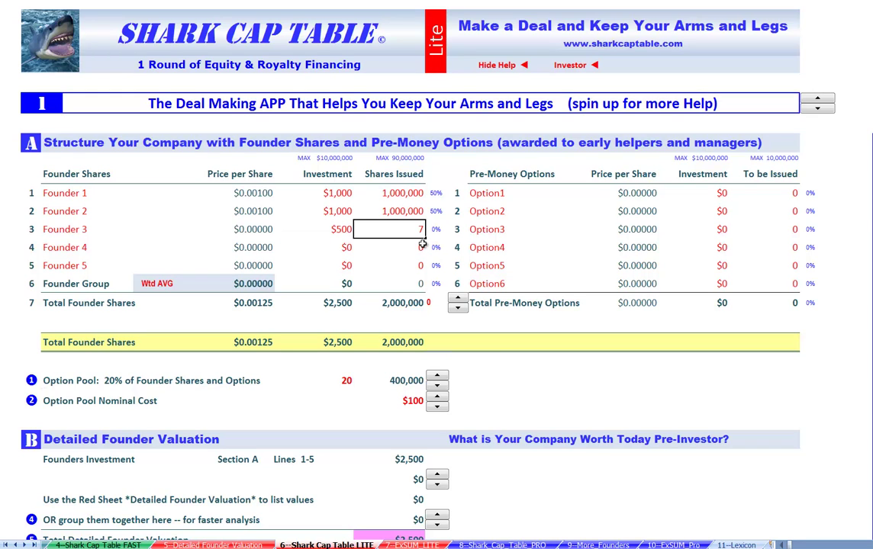
pyautogui.write('0,')
pyautogui.write('0000')
pyautogui.press('Return')
# Step: Enter a $500 investment and 100,000 options to be issued for Option1 under Pre-Money Options
pyautogui.click(709, 196)
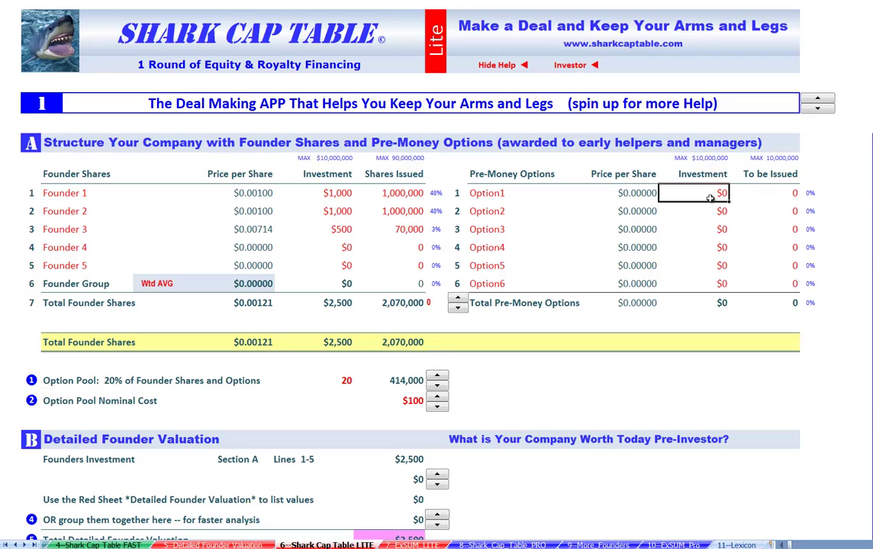
pyautogui.write('500')
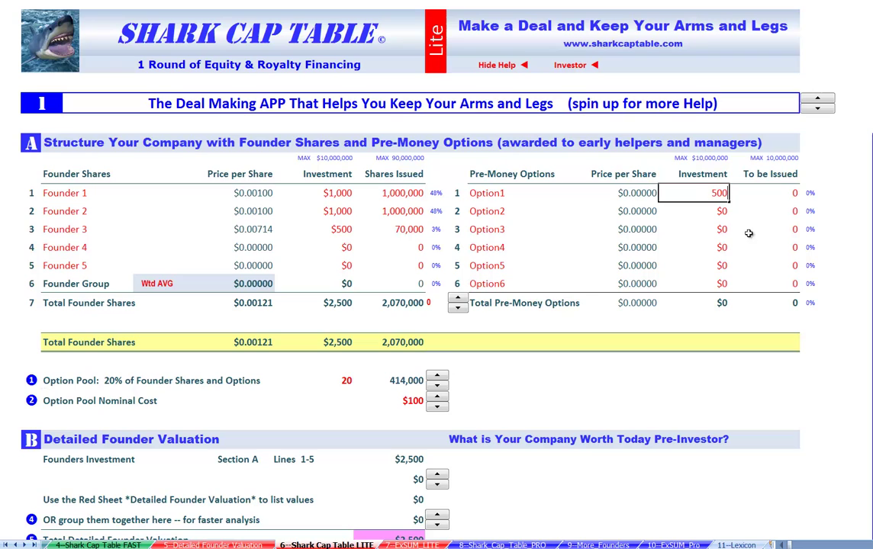
pyautogui.click(786, 193)
pyautogui.write('10')
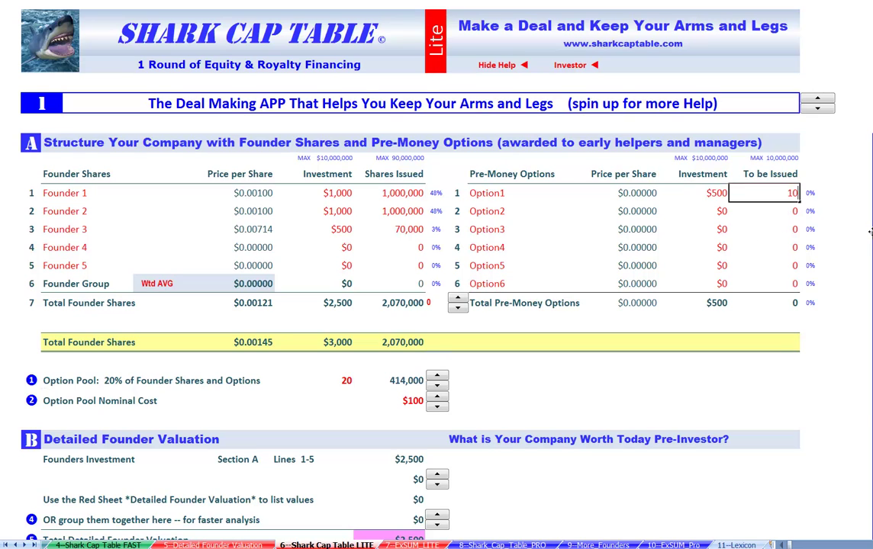
pyautogui.write('0,000')
pyautogui.press('Return')
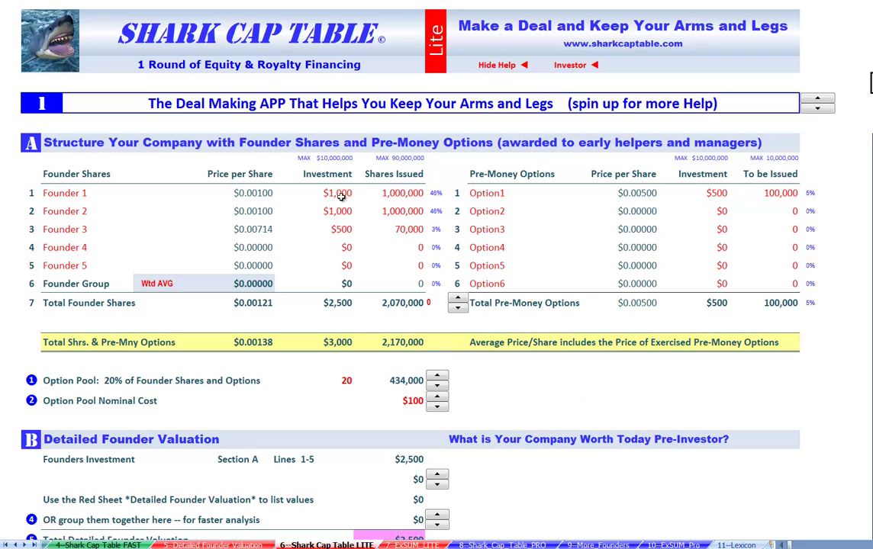
# Step: Raise the founder cash call investment to $3,500 and move its explanatory note clear of the founder table
pyautogui.moveTo(326, 193); pyautogui.dragTo(397, 229)
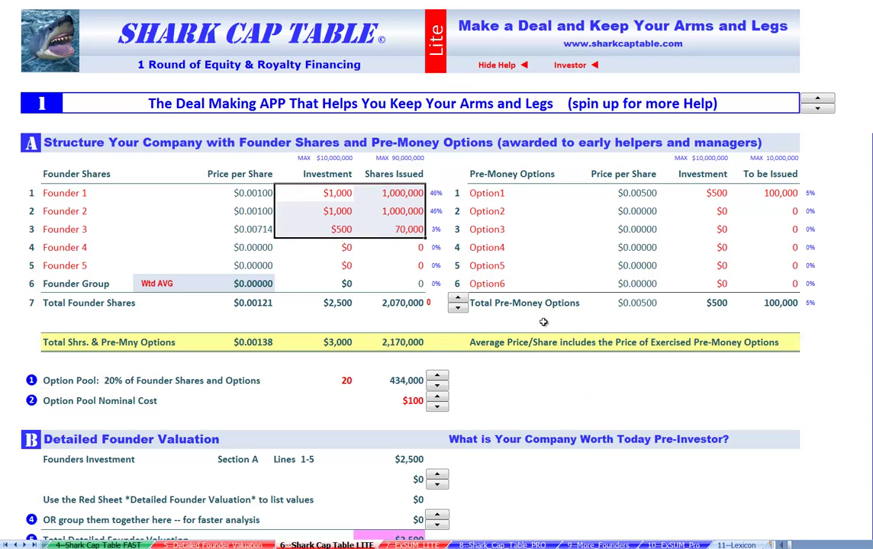
pyautogui.click(341, 307)
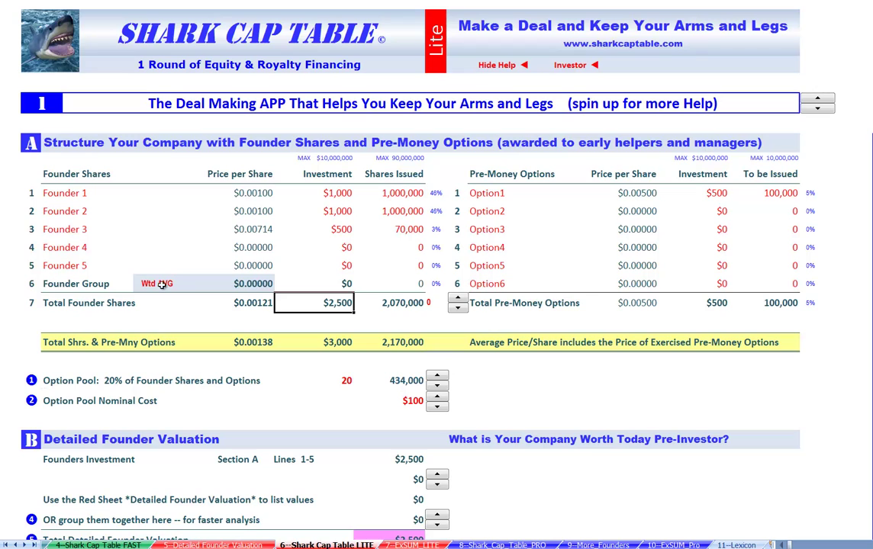
pyautogui.click(458, 299)
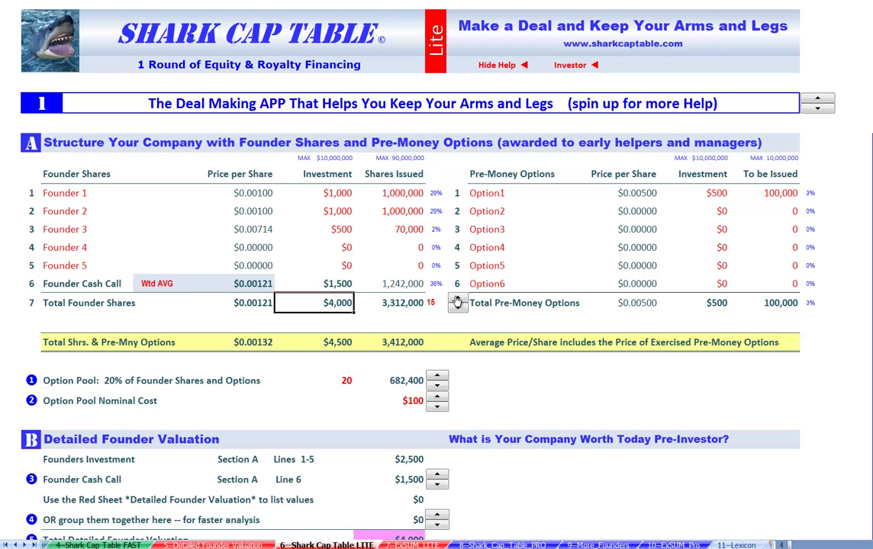
pyautogui.click(50, 285)
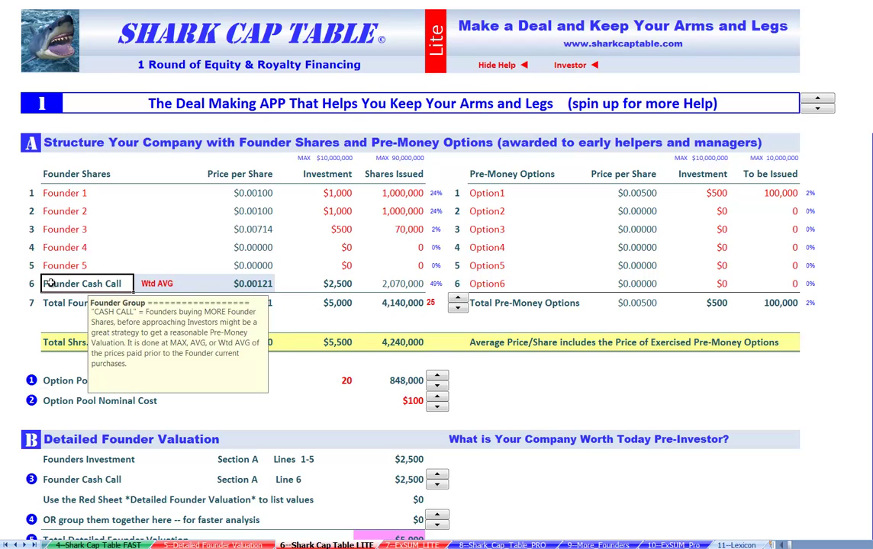
pyautogui.click(457, 299)
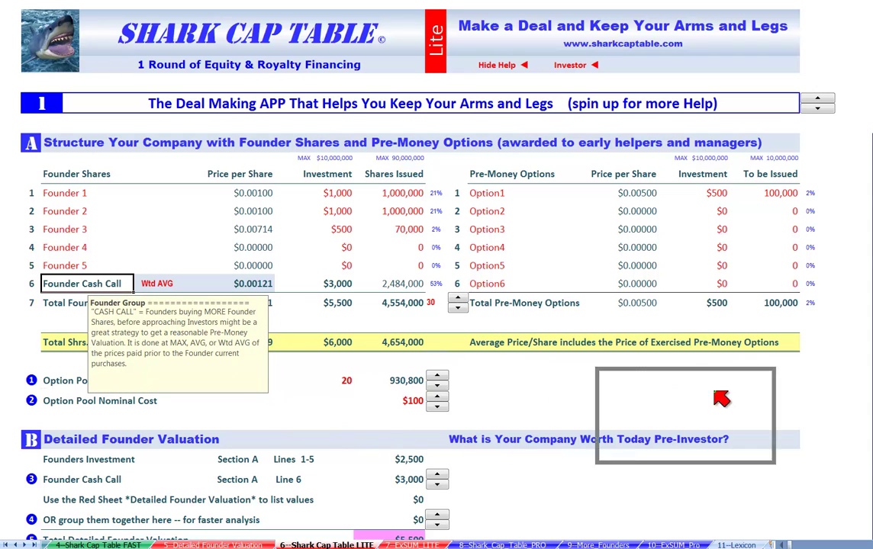
pyautogui.moveTo(770, 381); pyautogui.dragTo(771, 380)
pyautogui.click(459, 298)
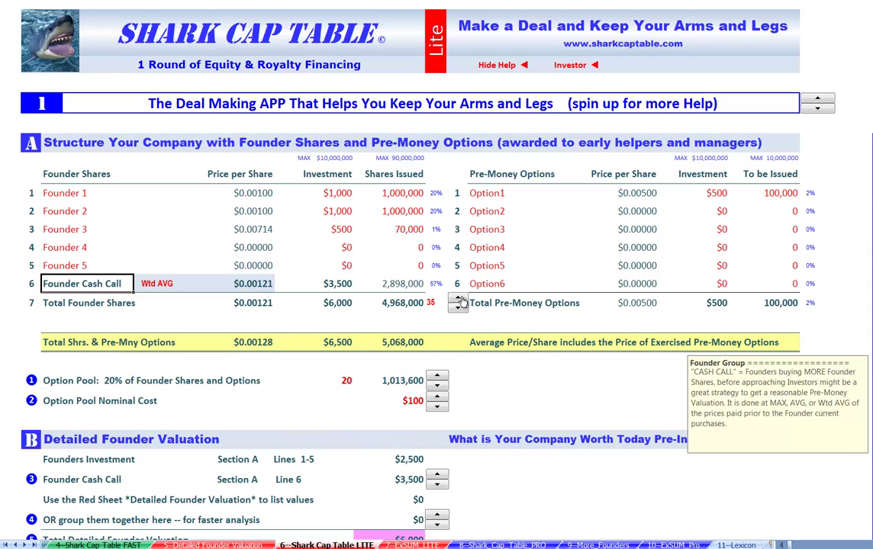
# Step: Increase the founder cash call investment to $22,500 and select the entries of the first three founders
pyautogui.click(458, 299)
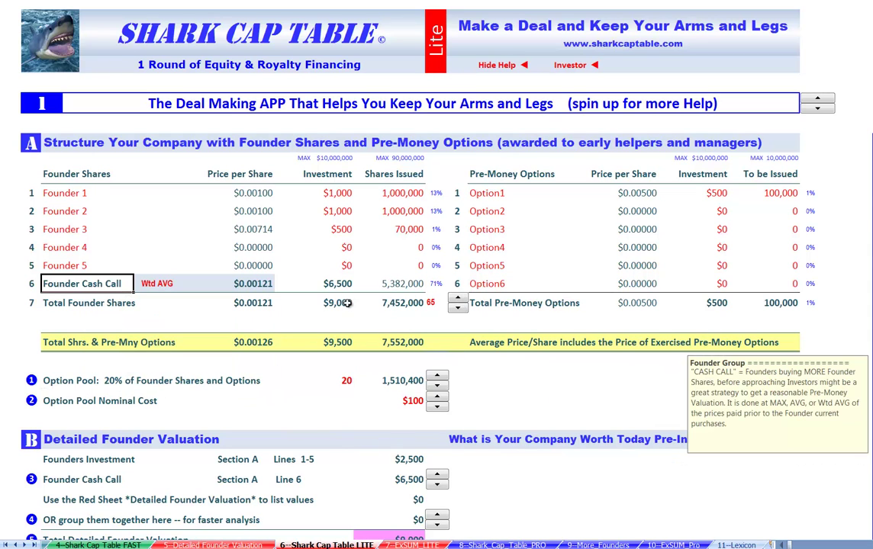
pyautogui.click(458, 299)
pyautogui.click(458, 303)
pyautogui.click(458, 303)
pyautogui.click(458, 303)
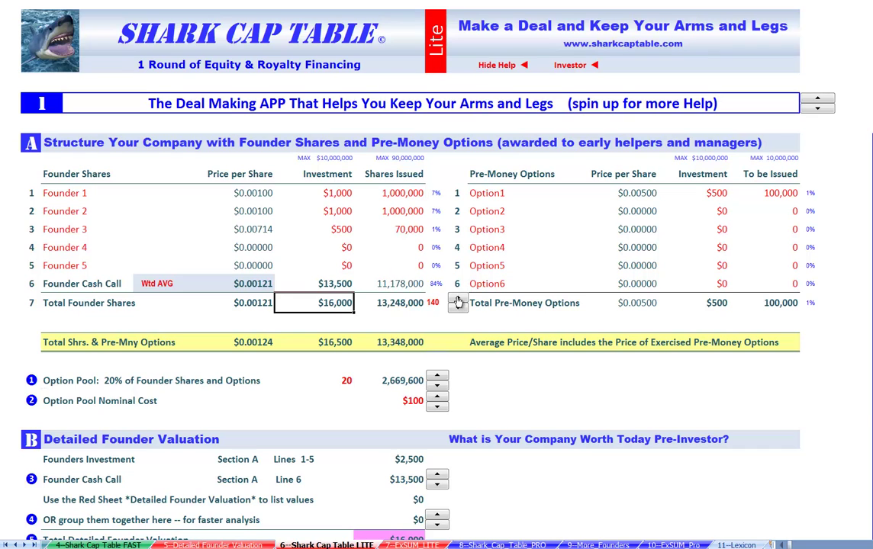
pyautogui.click(458, 303)
pyautogui.click(458, 302)
pyautogui.click(458, 303)
pyautogui.click(458, 303)
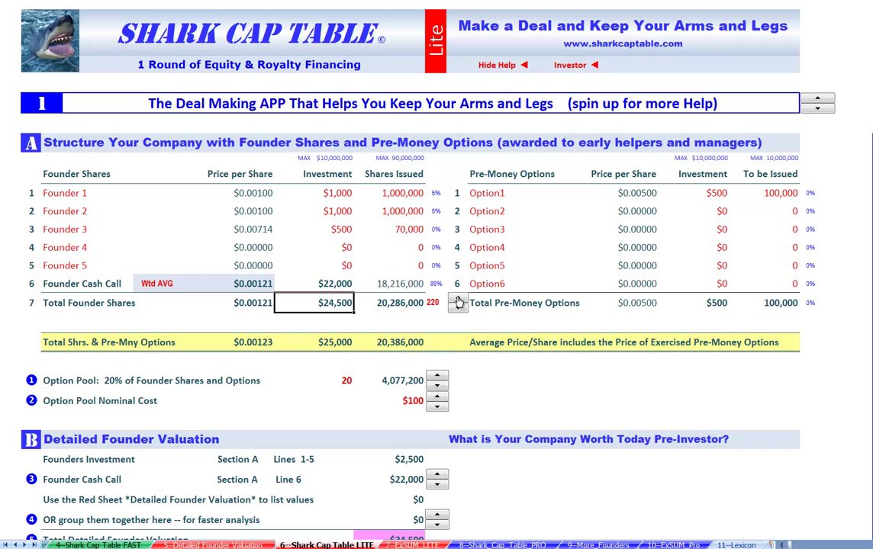
pyautogui.click(457, 303)
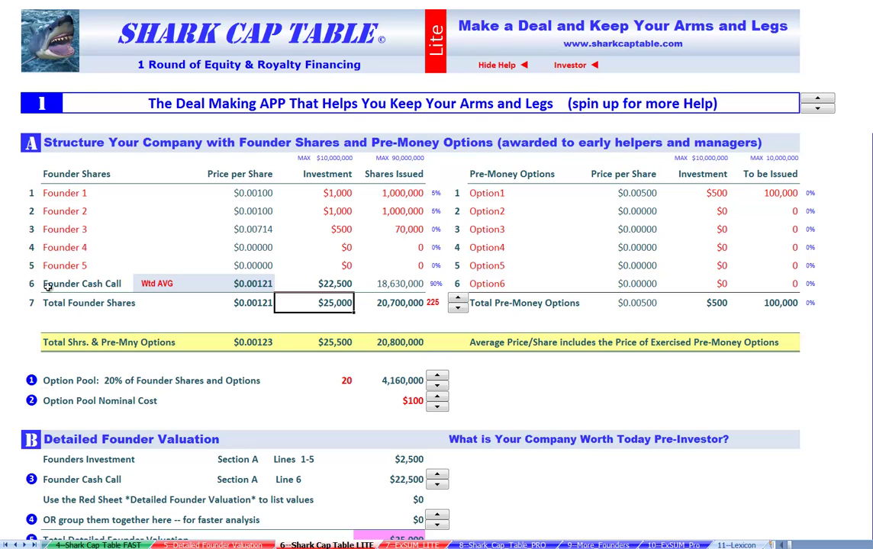
pyautogui.click(312, 284)
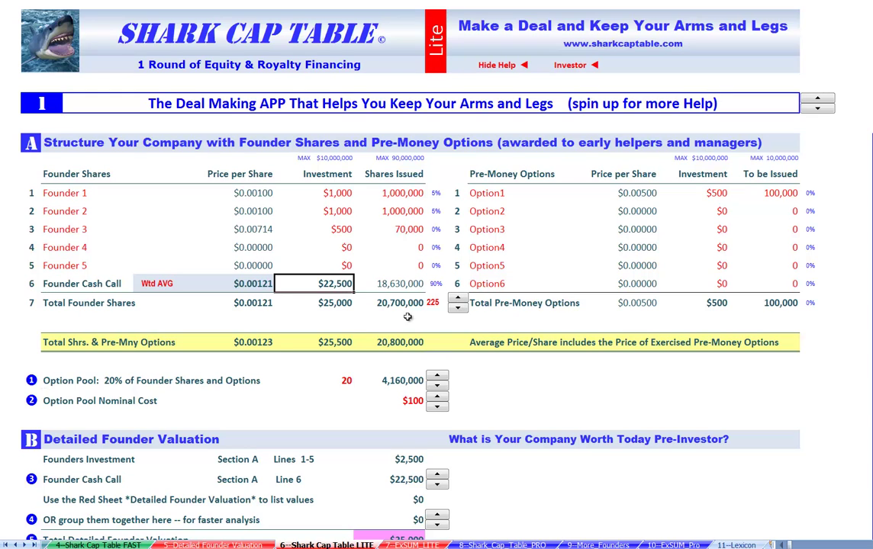
pyautogui.moveTo(328, 193); pyautogui.dragTo(434, 241)
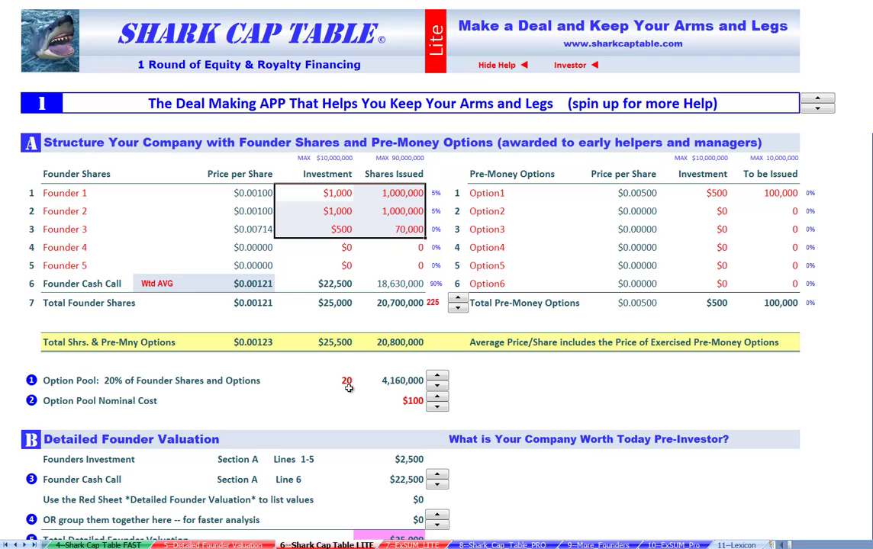
# Step: Set the option pool to 15% of founder shares and options, and show the note for its nominal cost
pyautogui.click(48, 382)
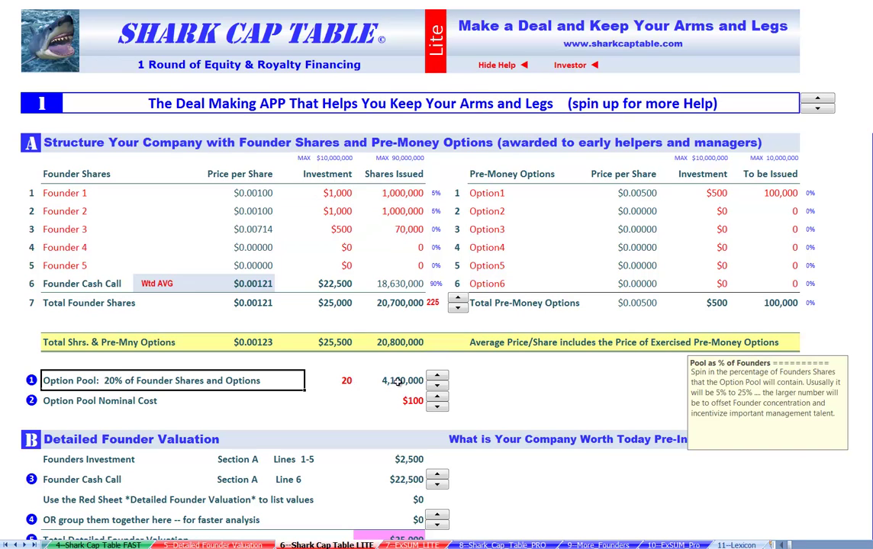
pyautogui.click(437, 387)
pyautogui.click(437, 388)
pyautogui.click(416, 402)
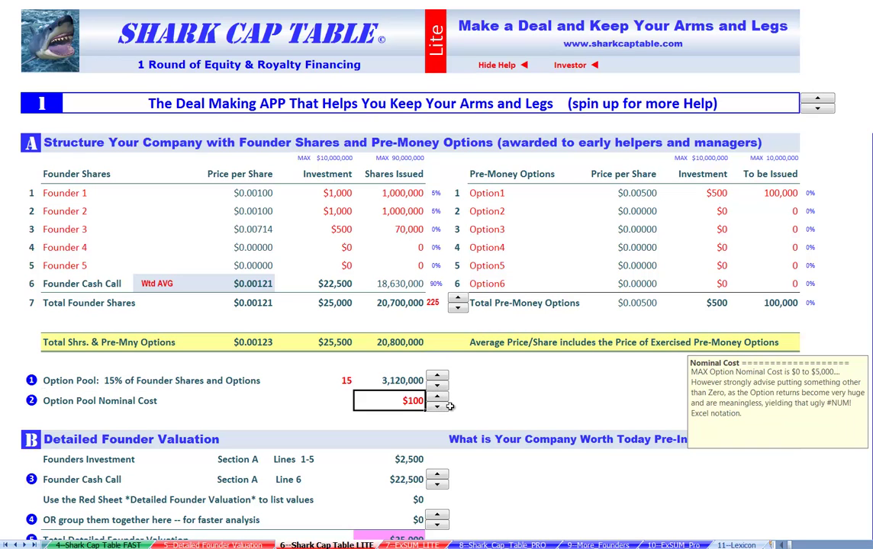
# Step: Raise the option pool nominal cost to $300 and select the price per share of the total shares and pre-money options
pyautogui.click(437, 397)
pyautogui.click(836, 167)
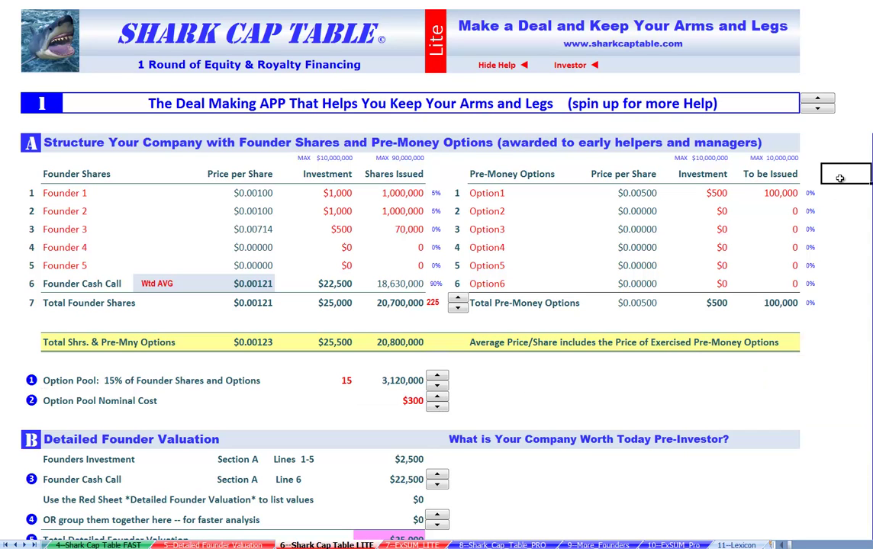
pyautogui.scroll(-1, 839, 178)
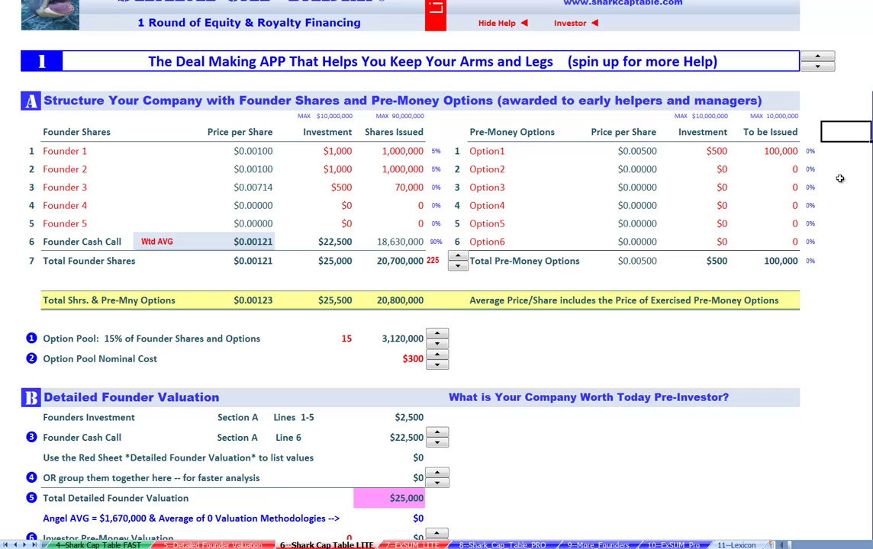
pyautogui.click(251, 302)
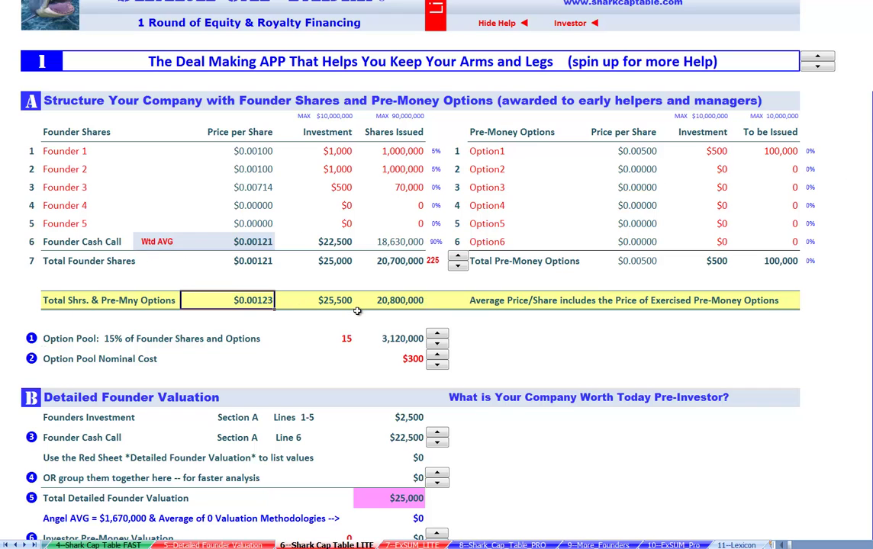
# Step: Switch the founder cash call's share pricing method to MAX
pyautogui.click(168, 243)
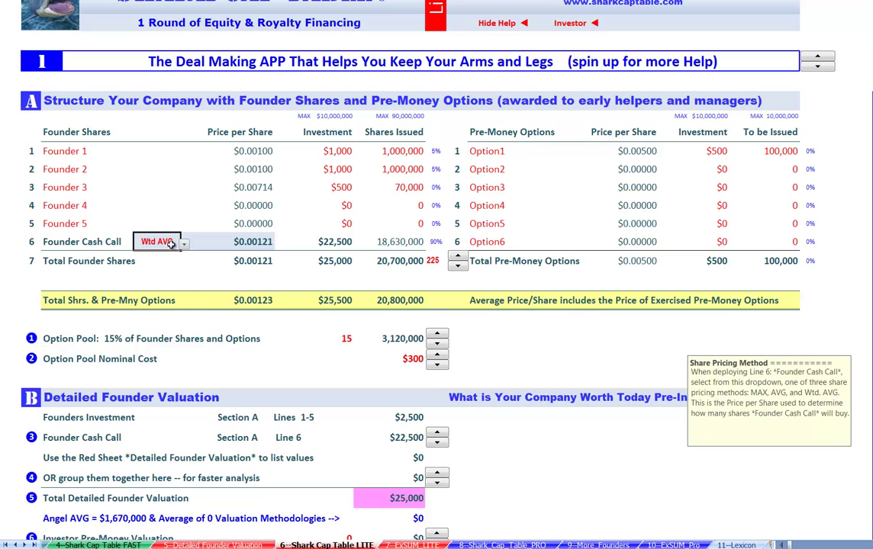
pyautogui.click(197, 244)
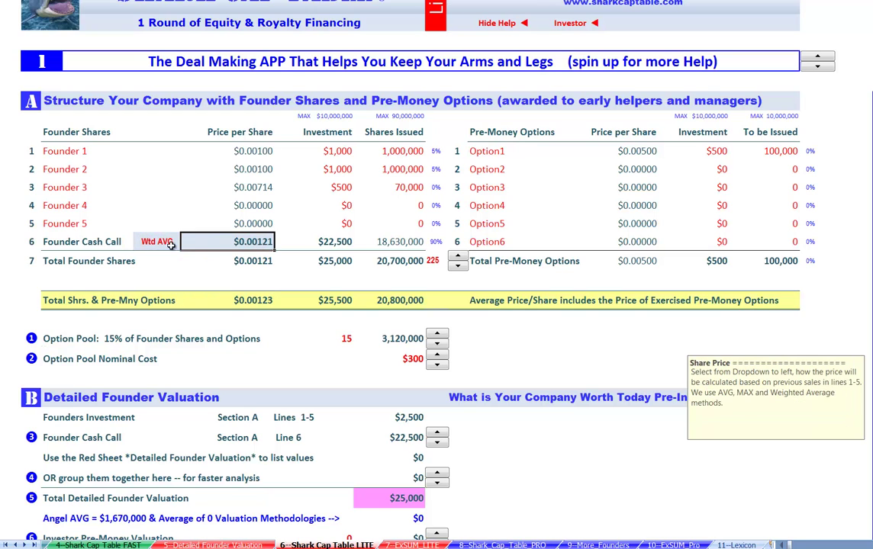
pyautogui.click(169, 243)
pyautogui.click(184, 244)
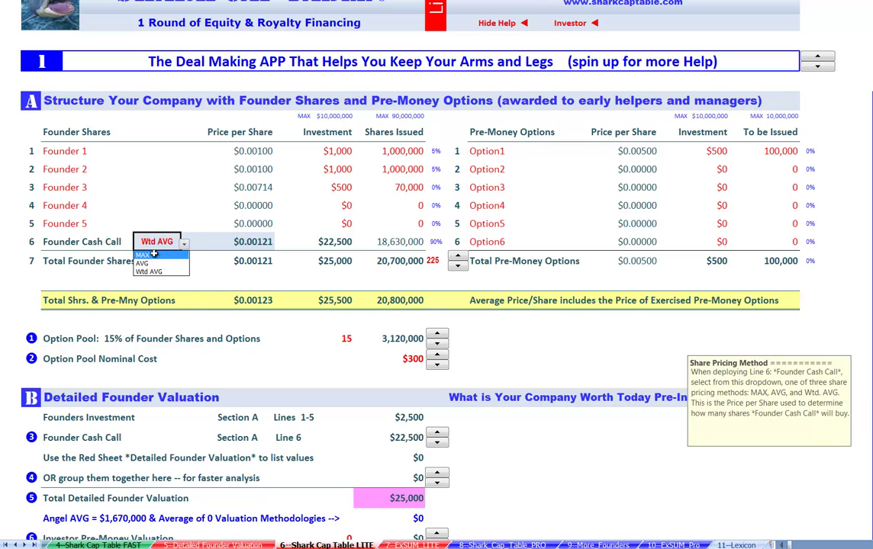
pyautogui.click(152, 254)
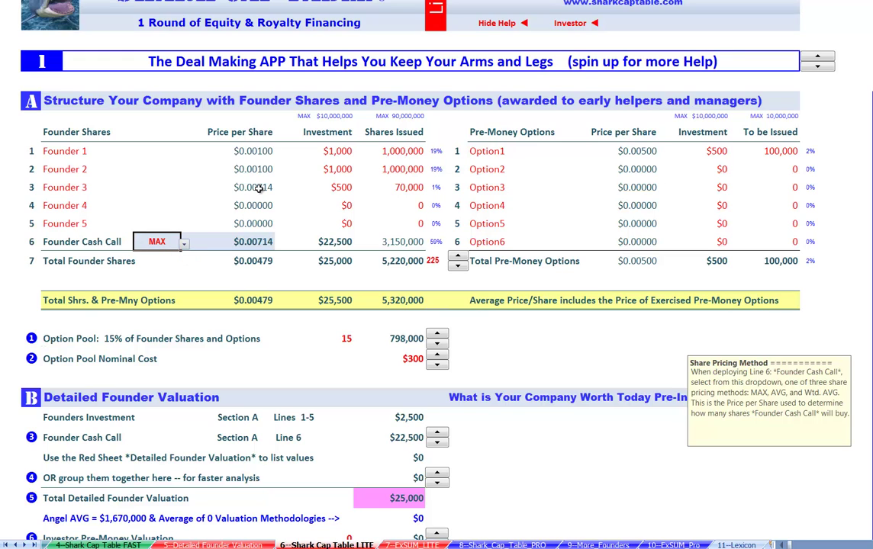
# Step: Return the founder cash call's share pricing method to Wtd AVG and select the first three founders' prices per share
pyautogui.click(184, 244)
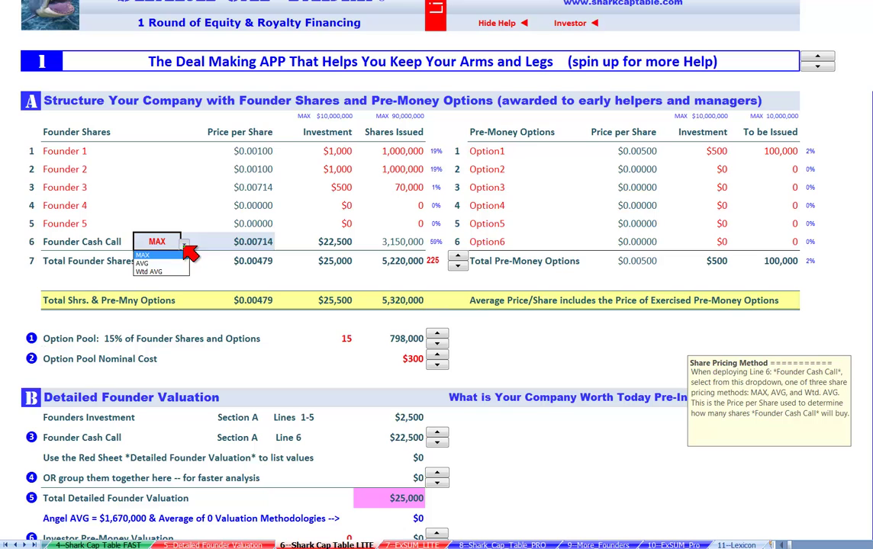
pyautogui.click(148, 272)
pyautogui.moveTo(247, 151); pyautogui.dragTo(255, 191)
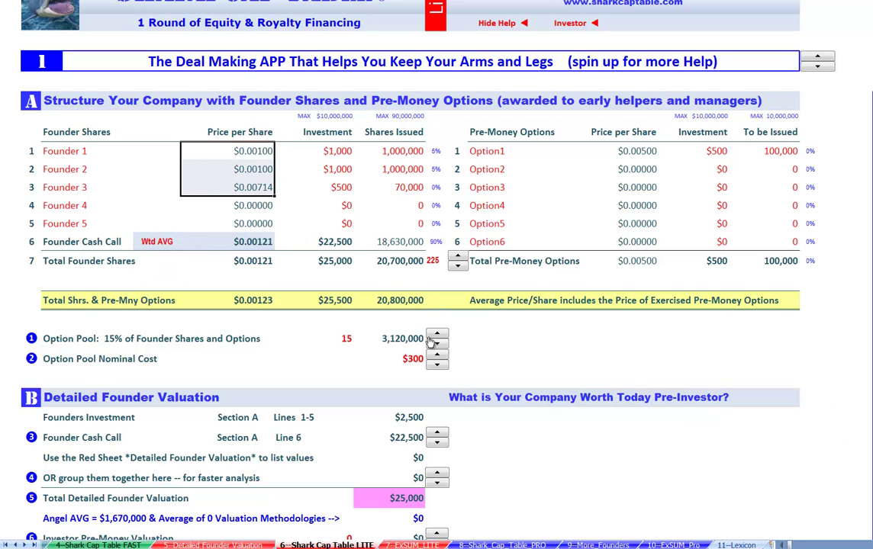
# Step: In the Detailed Founder Valuation section, try a grouped valuation of $600,000 and reset it to $0
pyautogui.scroll(-2, 302, 343)
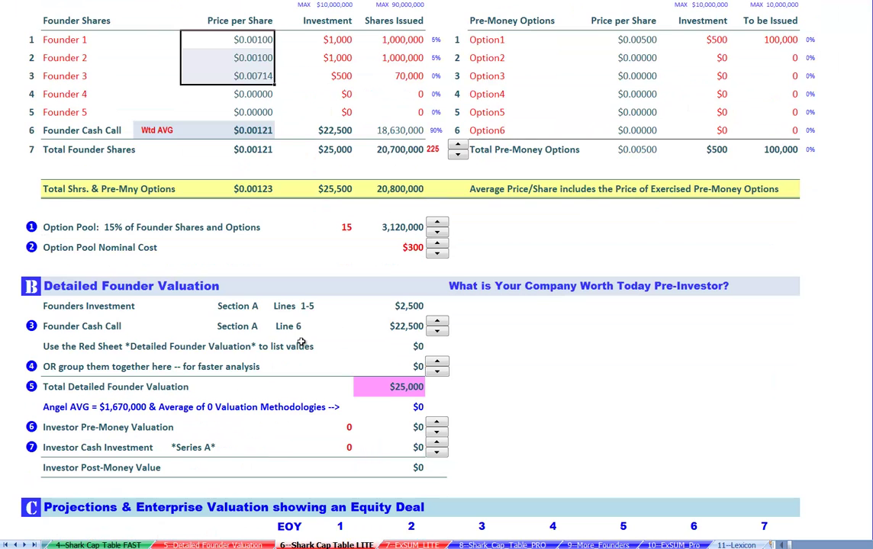
pyautogui.scroll(-3, 302, 343)
pyautogui.click(406, 149)
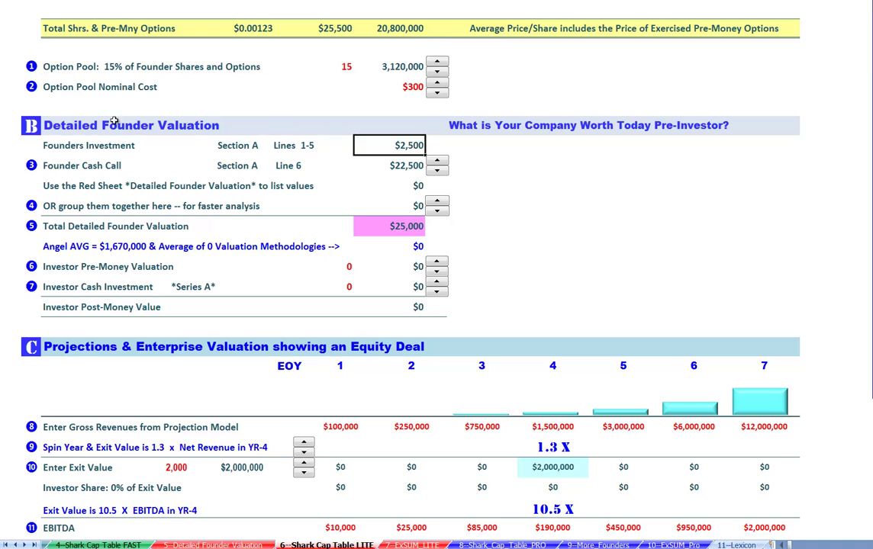
pyautogui.click(57, 130)
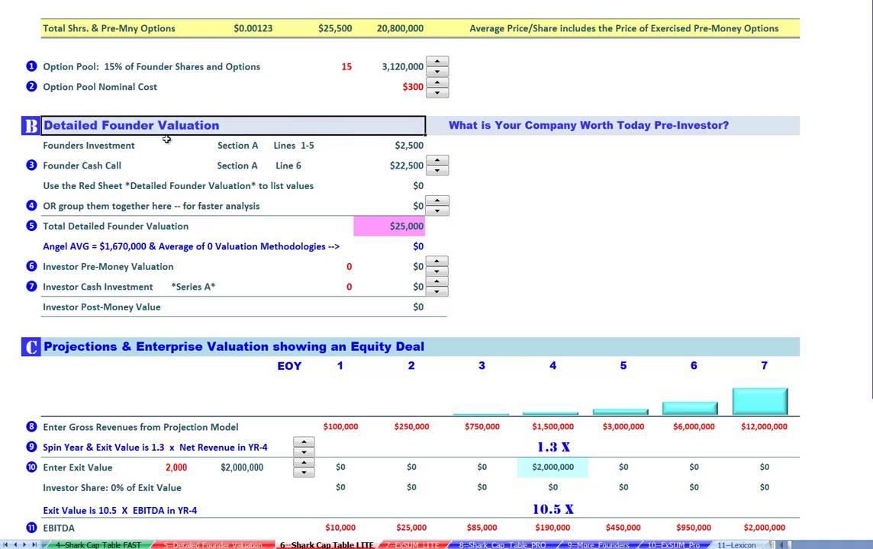
pyautogui.click(402, 168)
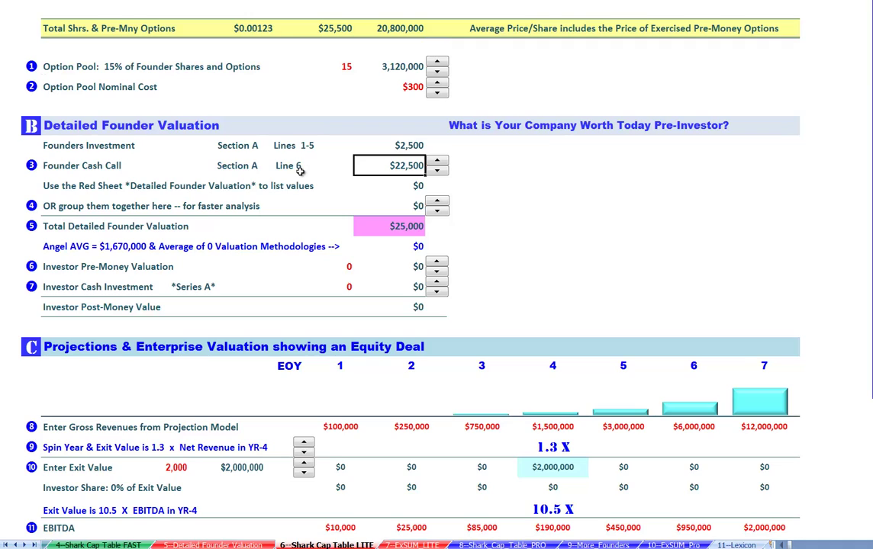
pyautogui.click(437, 201)
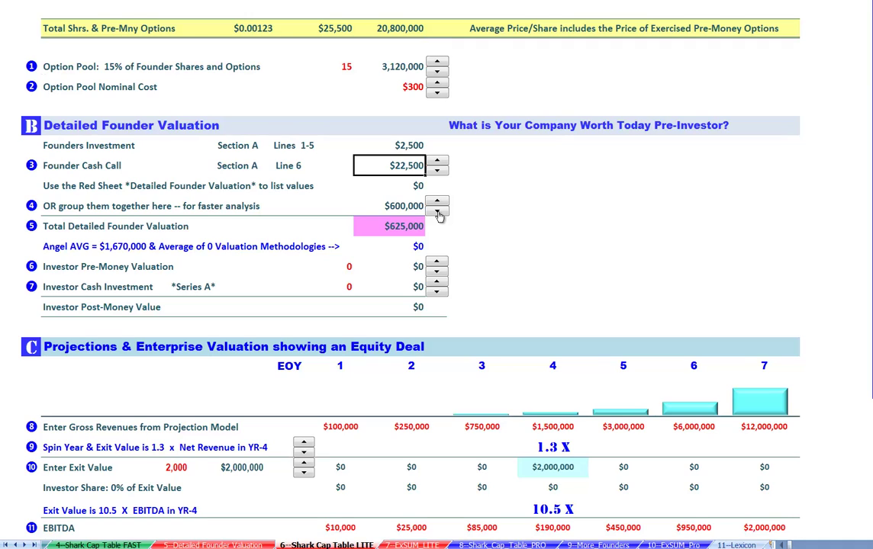
pyautogui.click(438, 211)
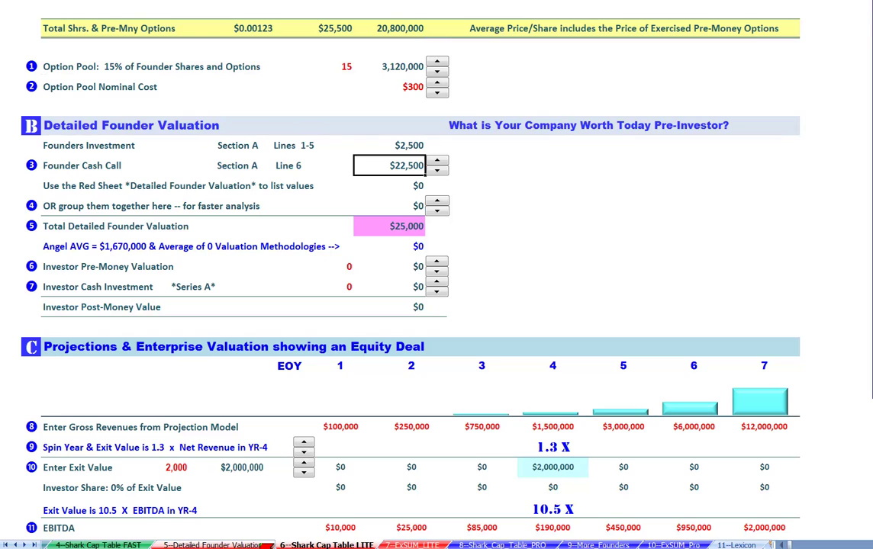
# Step: Open the Detailed Founder Valuation sheet and select the twelve talking points that support the valuation
pyautogui.click(261, 544)
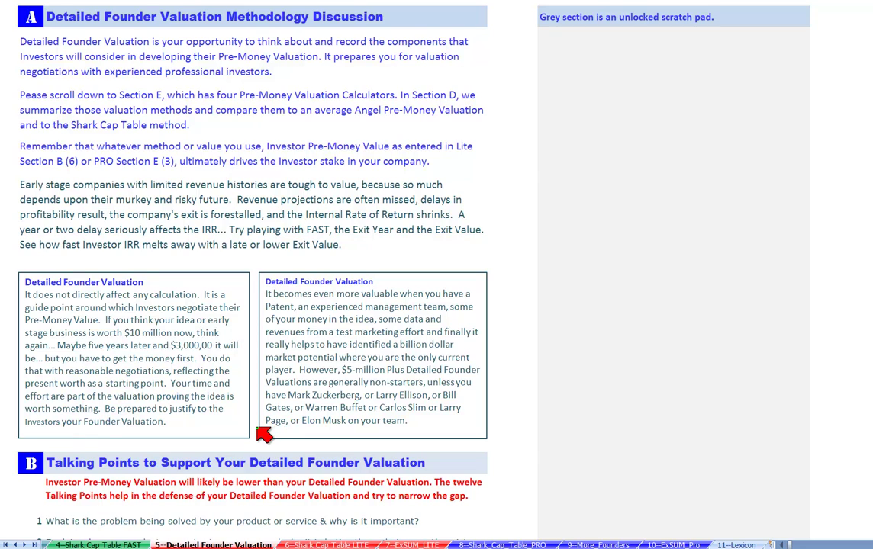
pyautogui.scroll(-5, 263, 433)
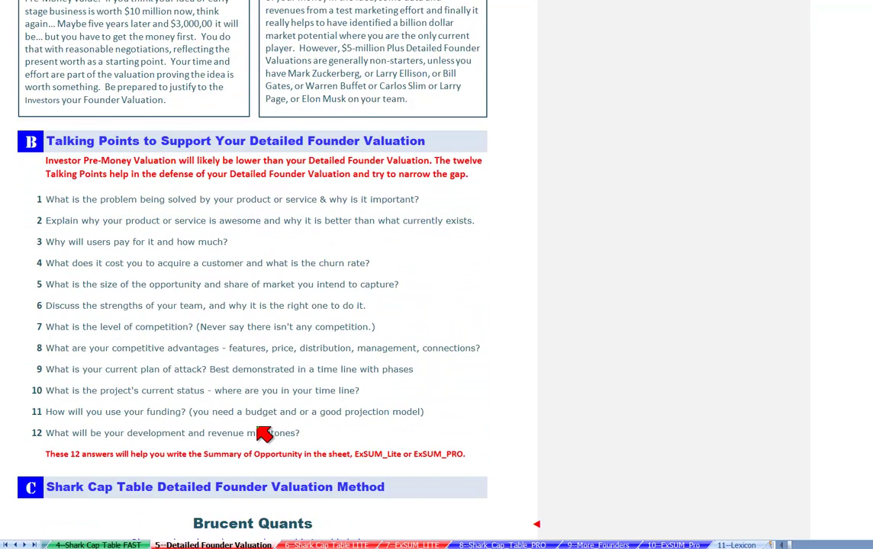
pyautogui.scroll(-1, 263, 434)
pyautogui.moveTo(47, 120); pyautogui.dragTo(68, 347)
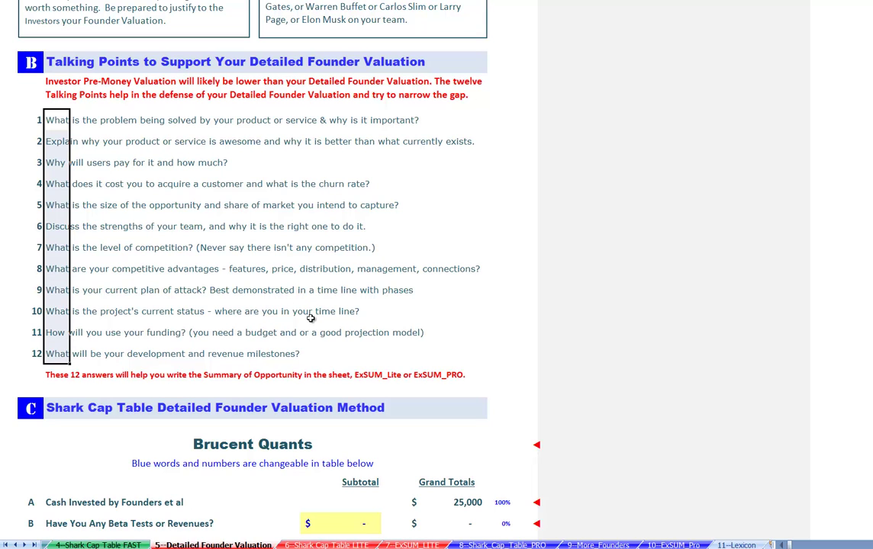
# Step: In the Brucent Quants table, enter $50,000 for beta tests or revenues and $100,000 for patents
pyautogui.scroll(-6, 310, 318)
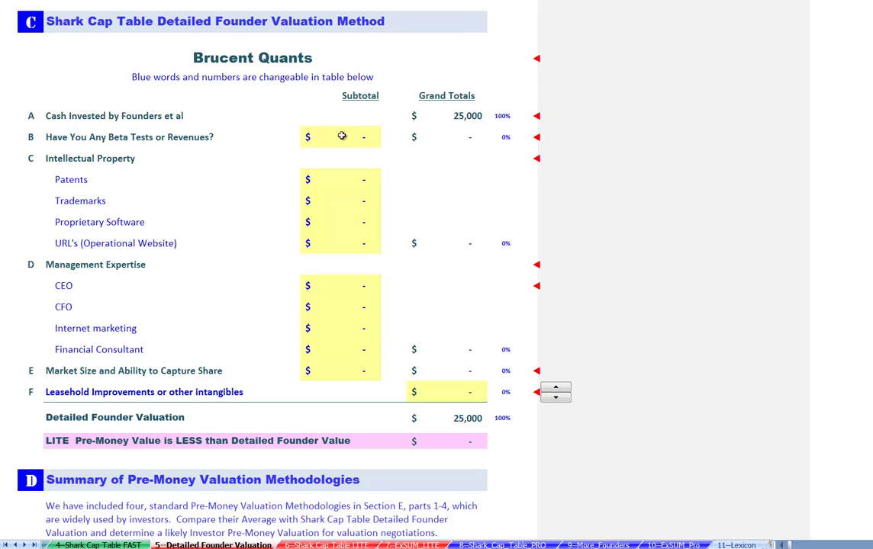
pyautogui.click(415, 108)
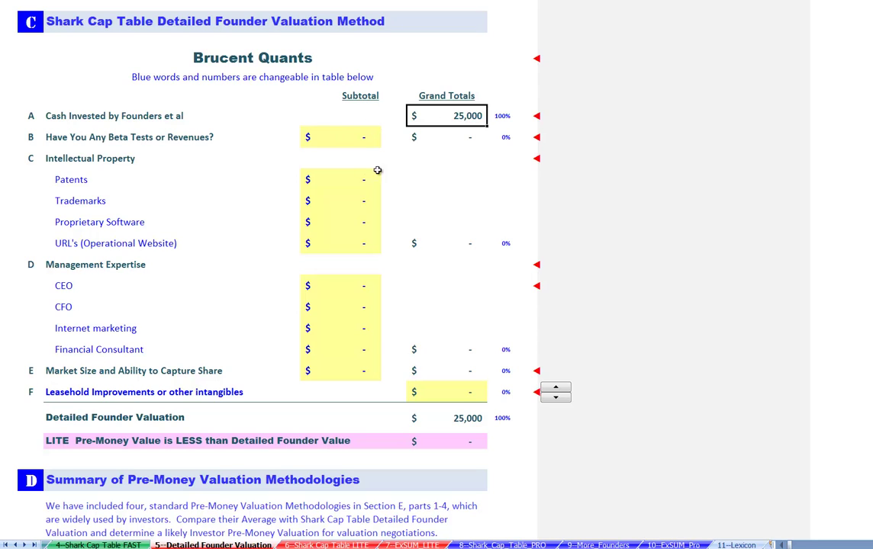
pyautogui.click(329, 142)
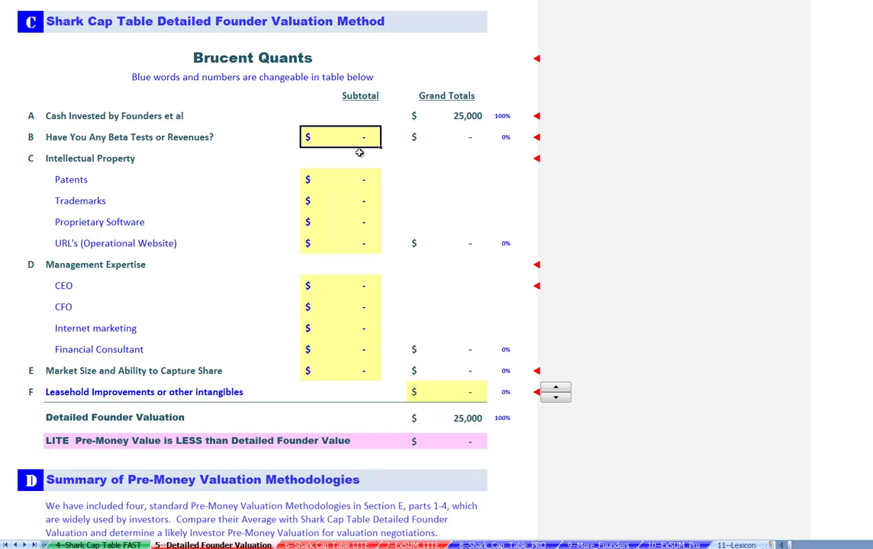
pyautogui.write('50000')
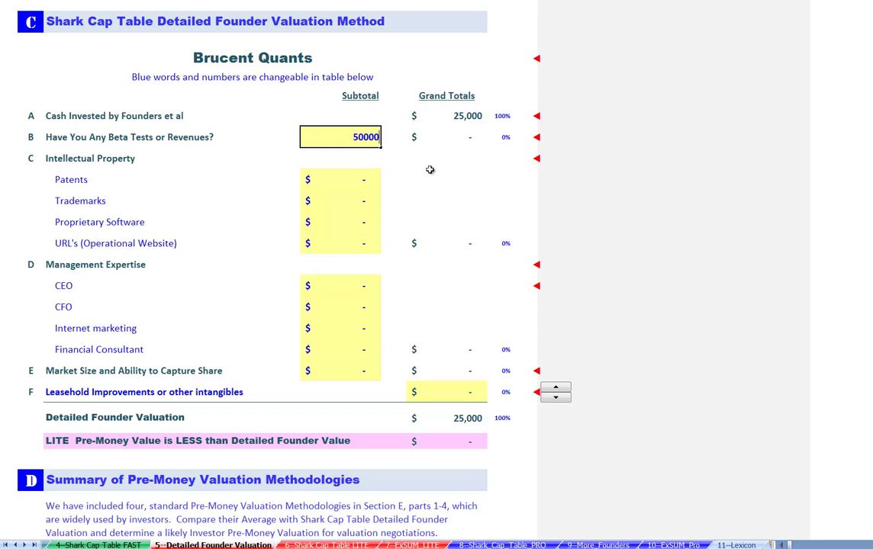
pyautogui.press('Return')
pyautogui.write('100,0')
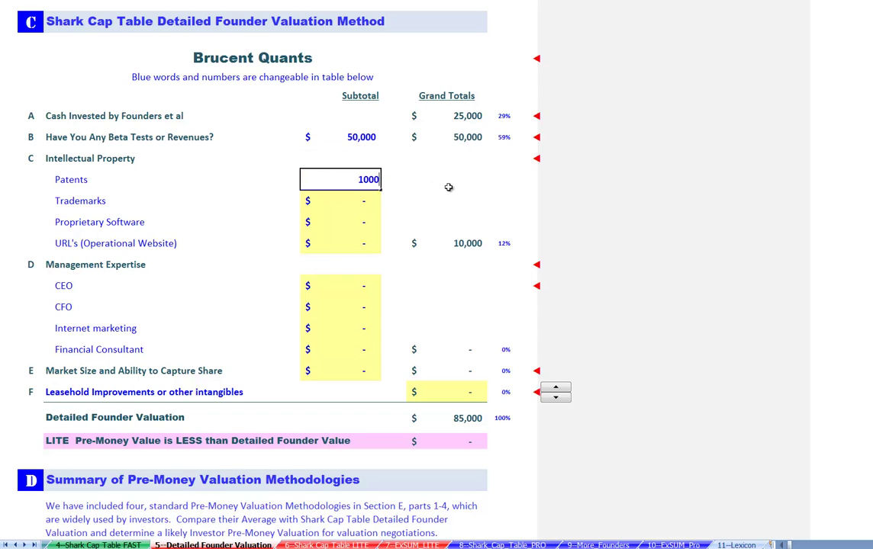
pyautogui.write('00')
pyautogui.click(673, 157)
# Step: Enter $50,000 for Trademarks under Intellectual Property and replace it with $10,000
pyautogui.click(348, 204)
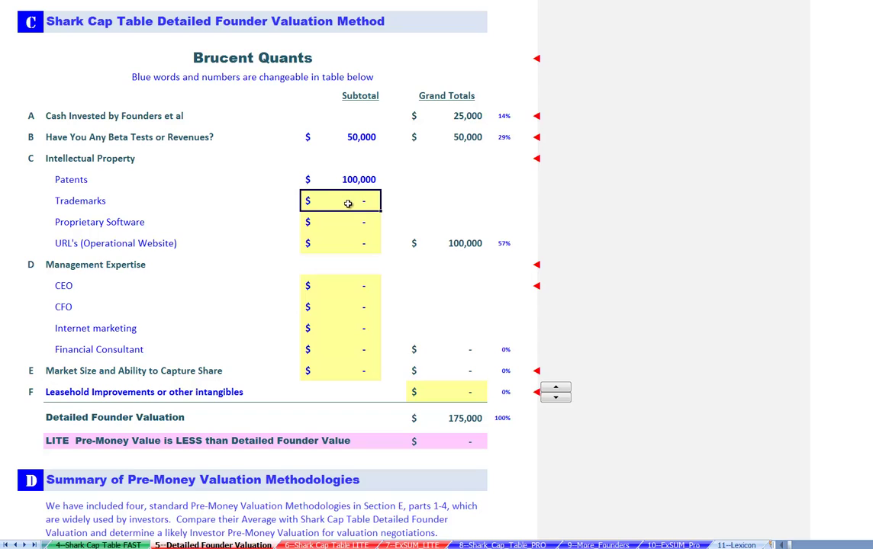
pyautogui.write('50,0')
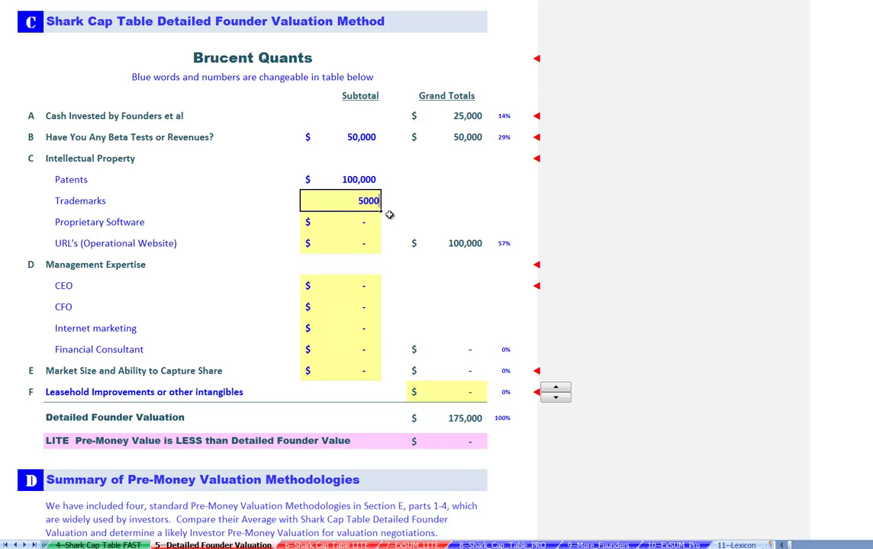
pyautogui.write('00')
pyautogui.click(620, 144)
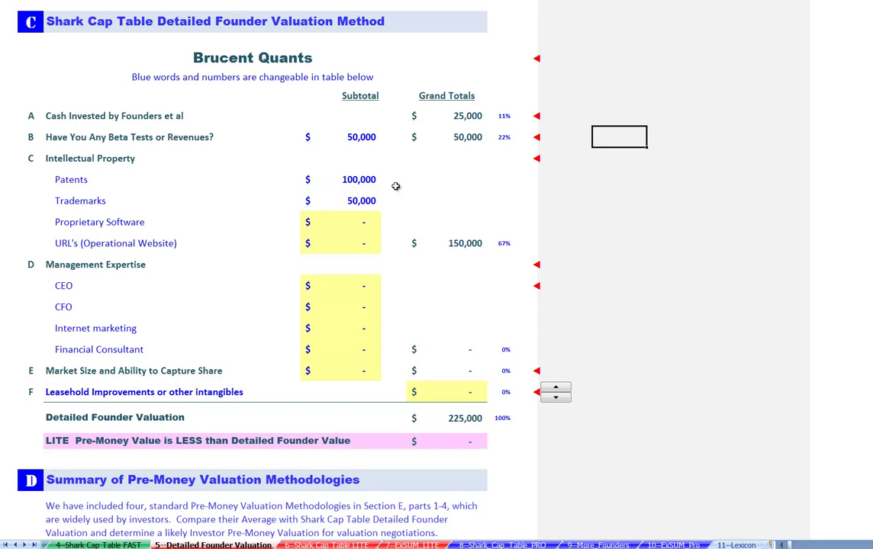
pyautogui.click(353, 200)
pyautogui.write('10')
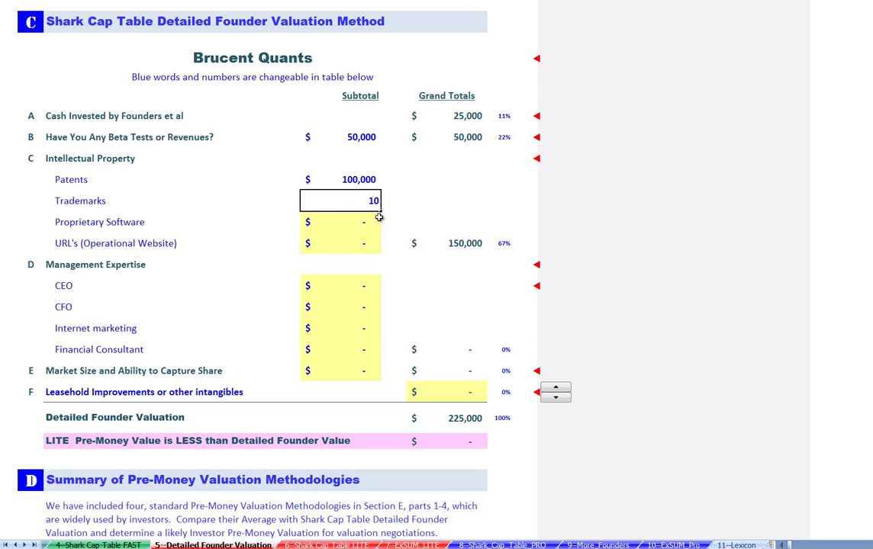
pyautogui.write(',000')
# Step: Enter $100,000 for Proprietary Software and $5,000 for URL's (Operational Website) under Intellectual Property
pyautogui.click(350, 222)
pyautogui.write('1')
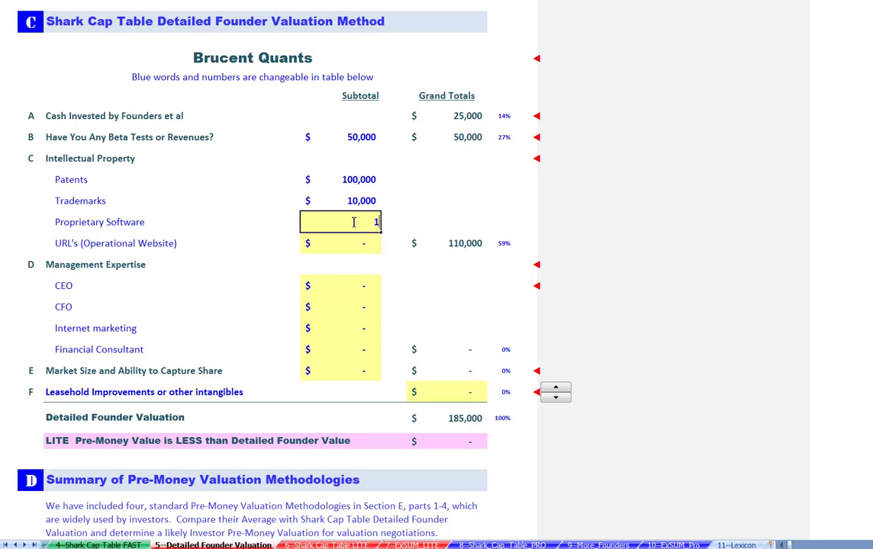
pyautogui.write('00,')
pyautogui.write('00000')
pyautogui.click(360, 242)
pyautogui.write('5,0')
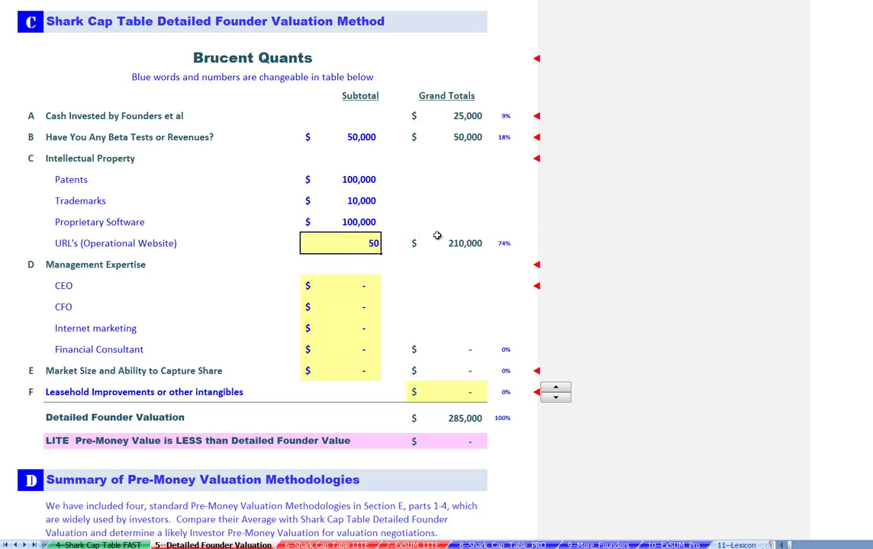
pyautogui.write('00')
# Step: Enter $150,000 each for the CEO and Internet marketing under Management Expertise
pyautogui.click(346, 287)
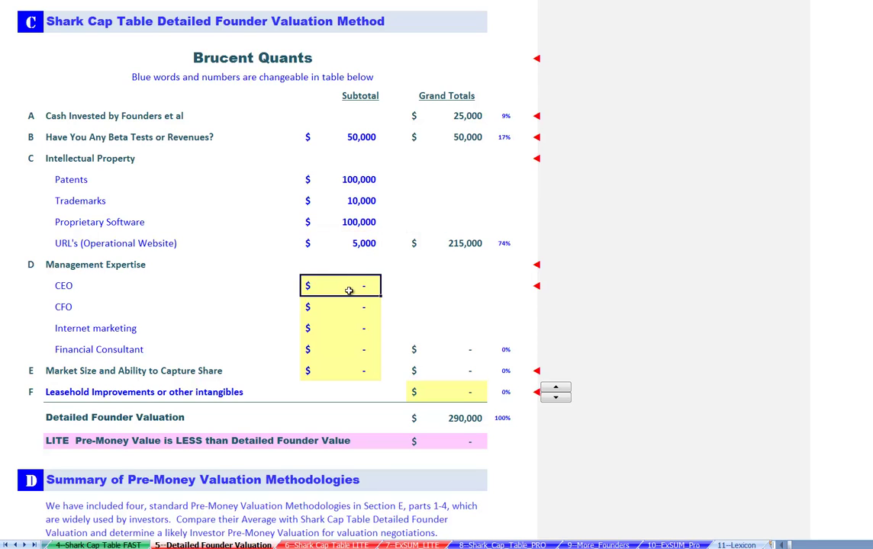
pyautogui.write('15')
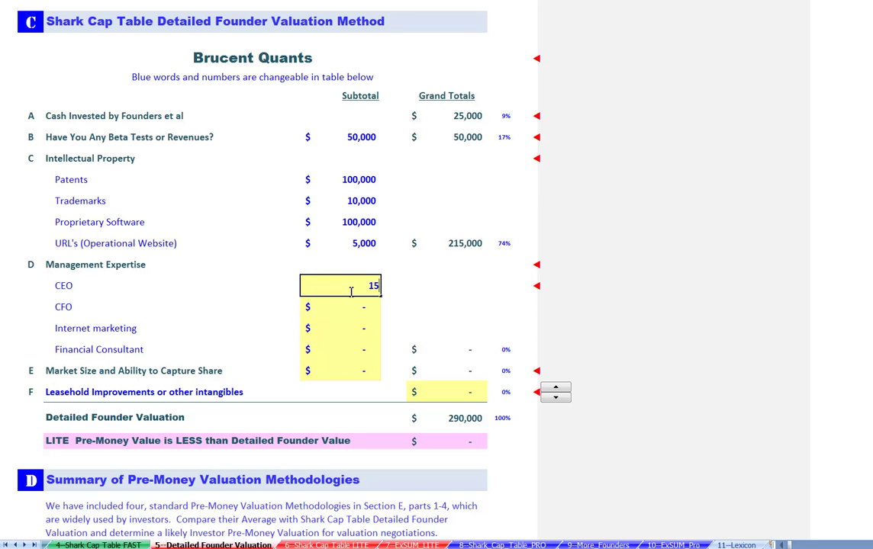
pyautogui.write('0000')
pyautogui.click(357, 328)
pyautogui.write('150,0')
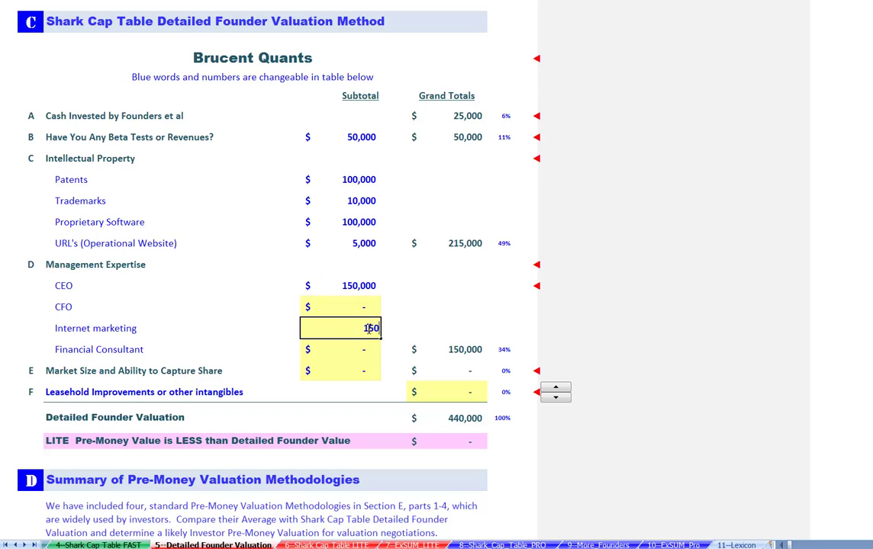
pyautogui.write('000')
pyautogui.click(625, 279)
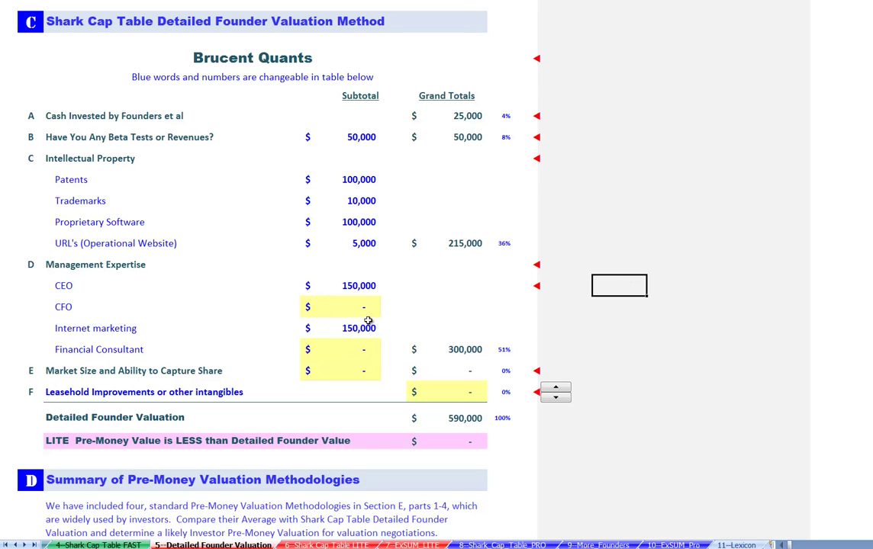
# Step: Review the Detailed Founder Valuation total and the entered amounts, and select the four Intellectual Property item names
pyautogui.click(427, 416)
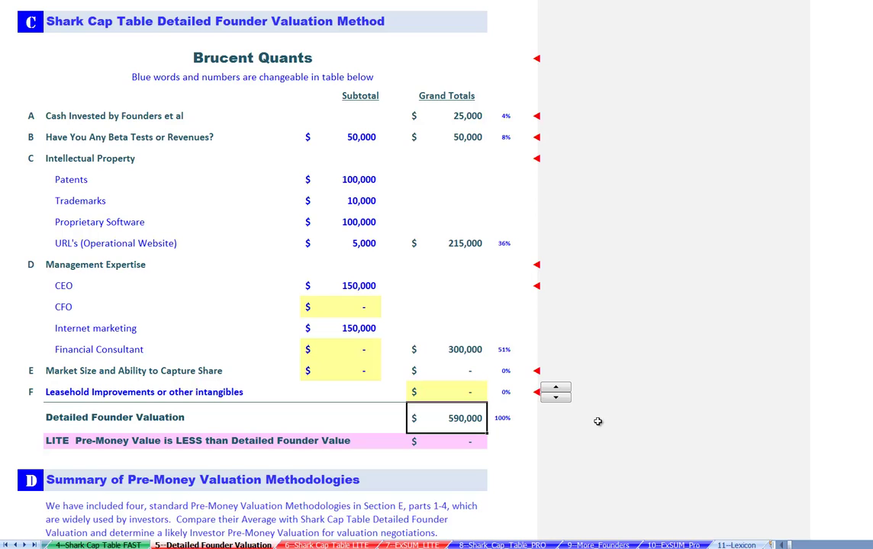
pyautogui.click(76, 416)
pyautogui.moveTo(331, 137); pyautogui.dragTo(472, 350)
pyautogui.moveTo(61, 178); pyautogui.dragTo(61, 242)
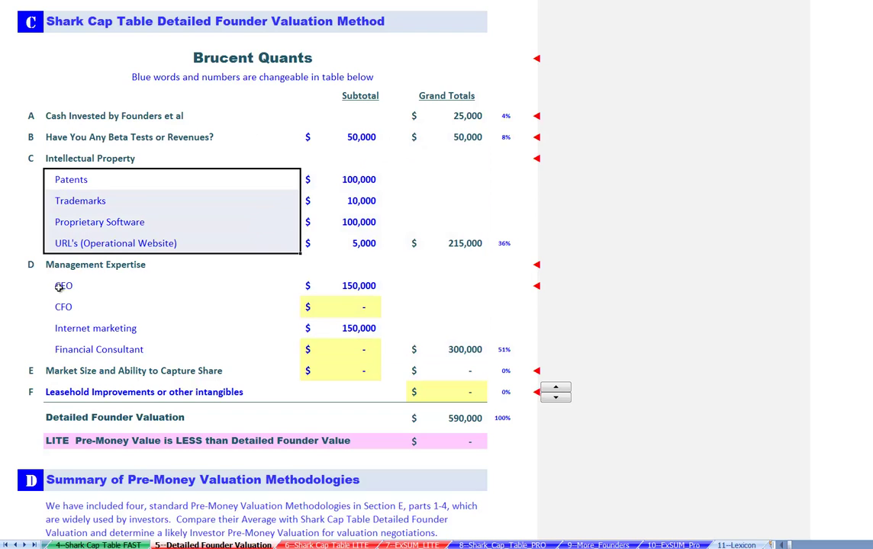
# Step: Examine the itemised founder valuation amounts, and open the 6--Shark Cap Table LITE sheet to review Founders Investment and the Angel average row
pyautogui.moveTo(58, 285); pyautogui.dragTo(60, 349)
pyautogui.moveTo(321, 136); pyautogui.dragTo(344, 243)
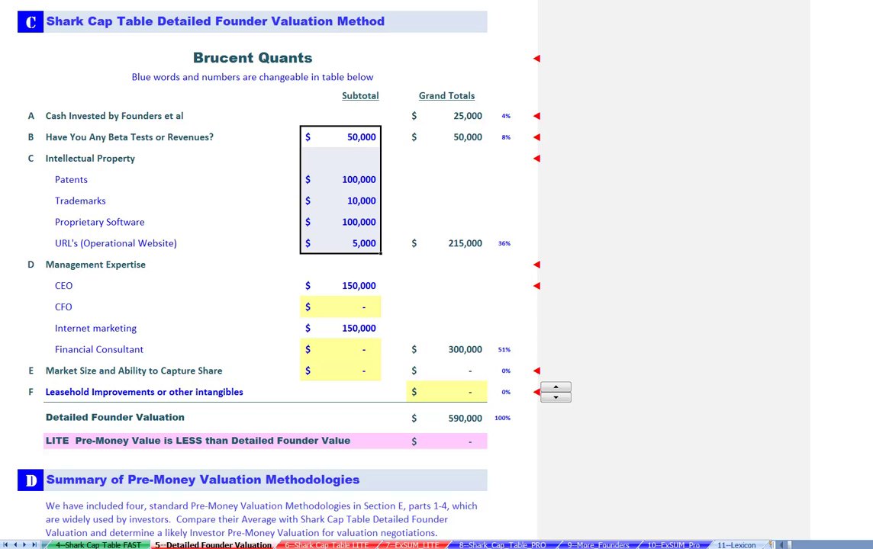
pyautogui.click(326, 545)
pyautogui.press('Down')
pyautogui.press('Down')
pyautogui.press('Down')
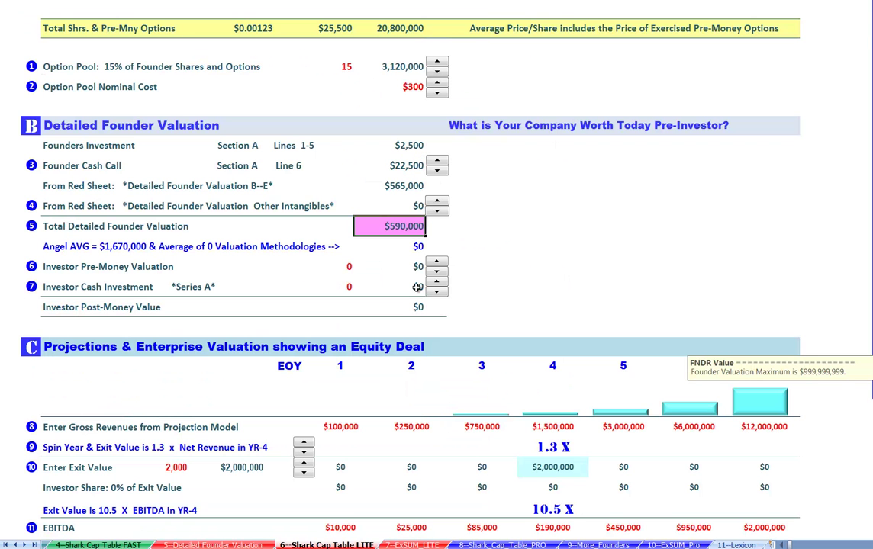
pyautogui.press('Up')
pyautogui.press('Up')
pyautogui.press('Up')
pyautogui.click(400, 150)
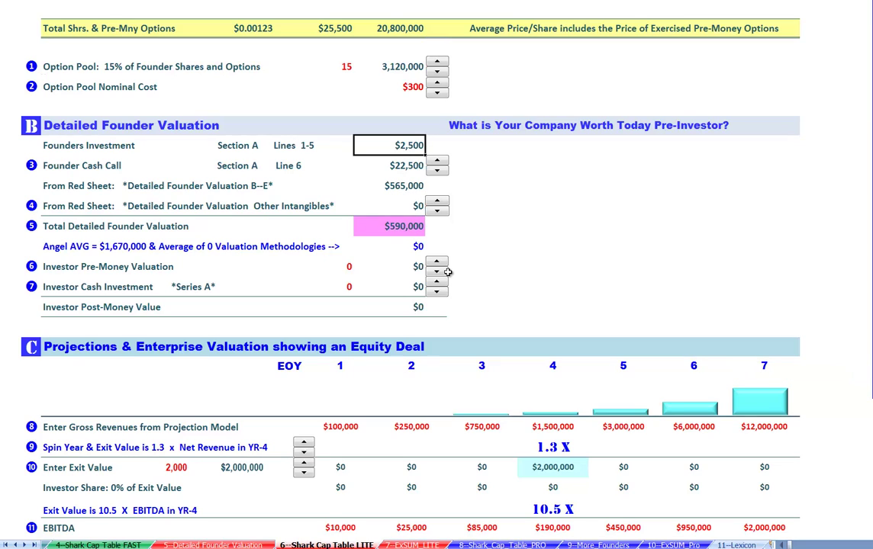
pyautogui.click(71, 248)
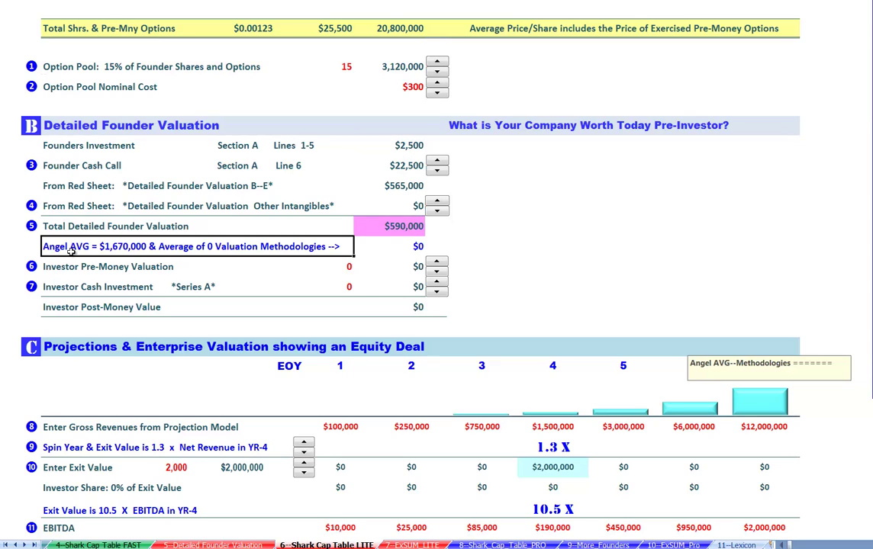
pyautogui.click(409, 246)
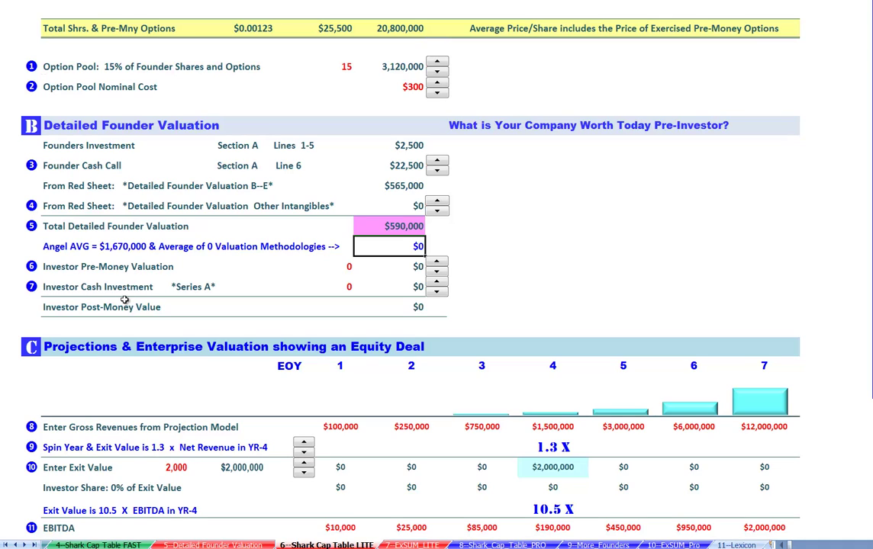
# Step: Set the Investor Pre-Money Valuation to $500,000 and compare it with the Total Detailed Founder Valuation
pyautogui.click(54, 267)
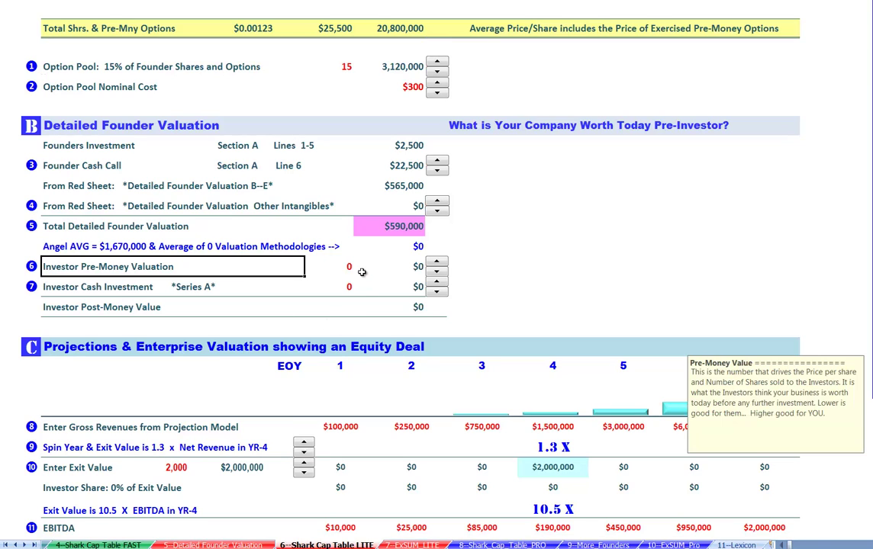
pyautogui.click(439, 262)
pyautogui.click(439, 262)
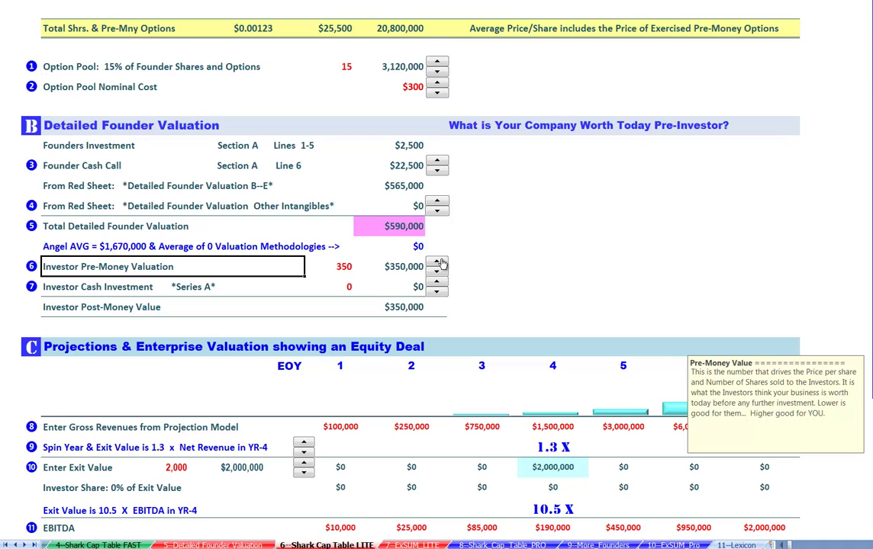
pyautogui.click(439, 262)
pyautogui.click(440, 263)
pyautogui.click(439, 263)
pyautogui.click(439, 262)
pyautogui.click(389, 225)
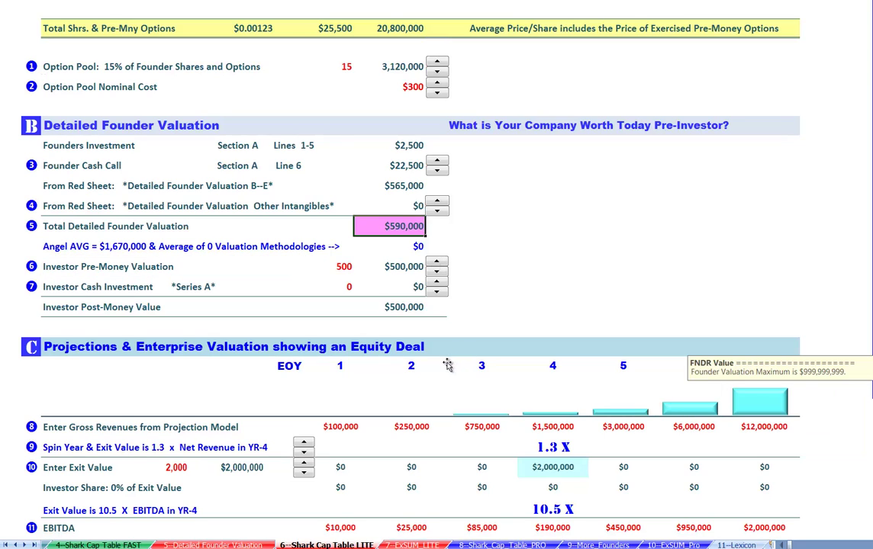
# Step: Set the Series A Investor Cash Investment to $300,000 and review the Investor Post-Money Value in section B
pyautogui.click(342, 286)
pyautogui.write('30')
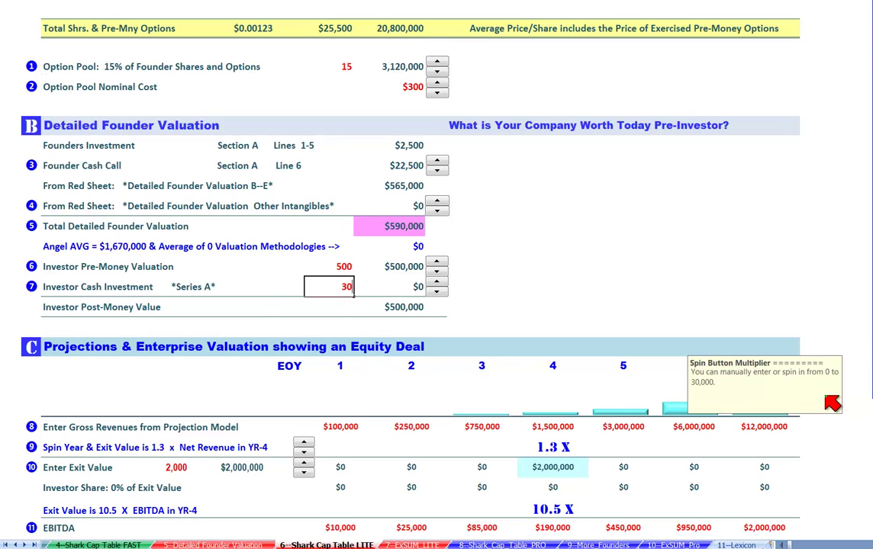
pyautogui.write('0')
pyautogui.press('Return')
pyautogui.click(409, 293)
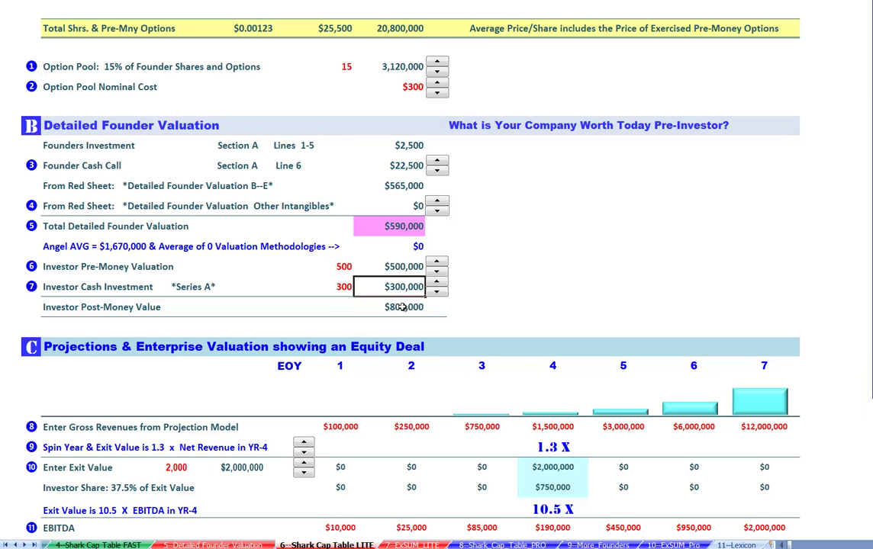
pyautogui.click(404, 307)
pyautogui.click(48, 307)
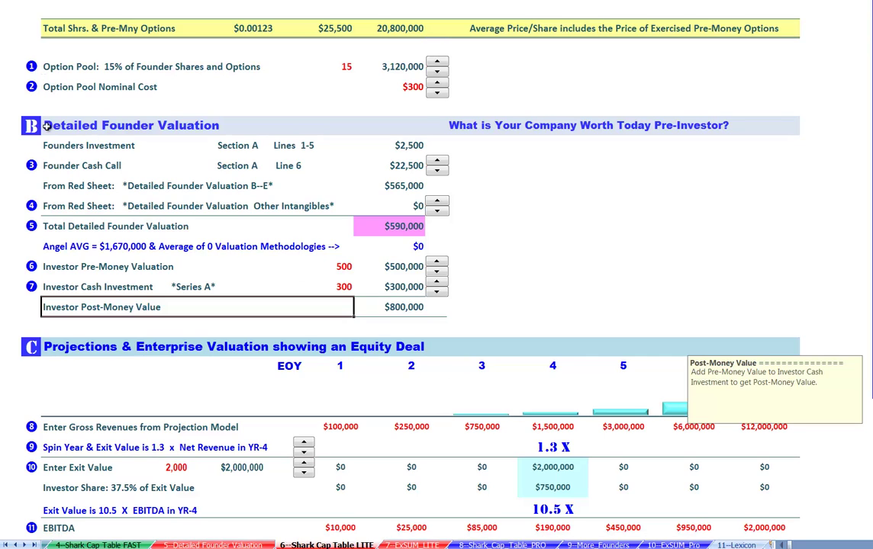
pyautogui.moveTo(43, 116)
pyautogui.mouseDown()
pyautogui.moveTo(419, 251)
pyautogui.moveTo(417, 317)
pyautogui.moveTo(447, 307)
pyautogui.mouseUp()
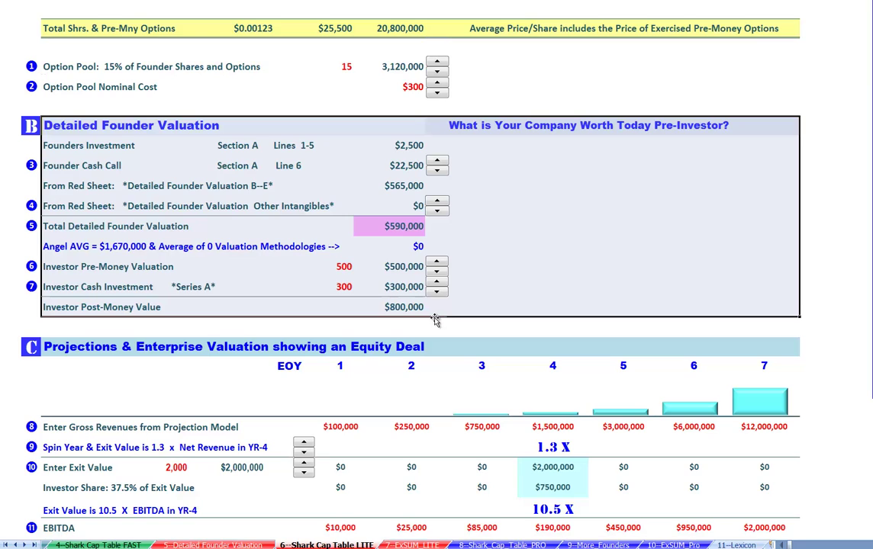
pyautogui.click(405, 267)
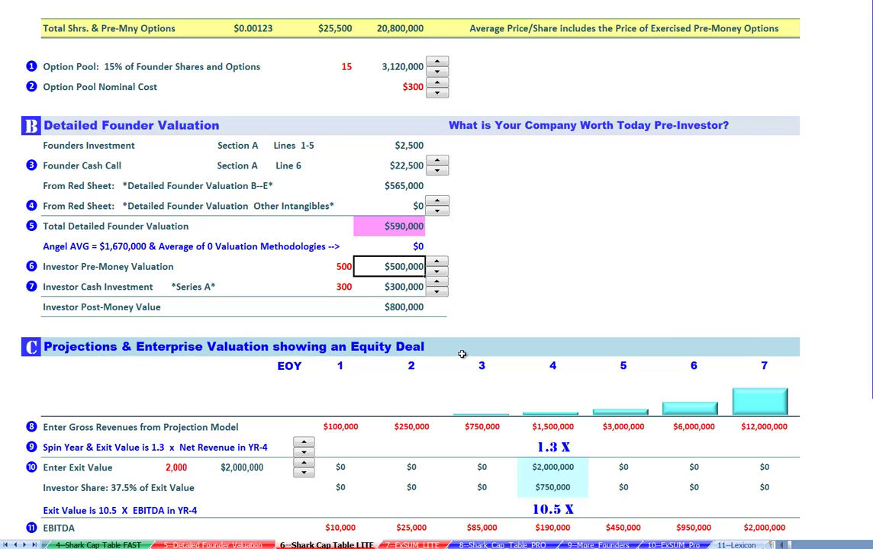
# Step: Review the seven-year Gross Revenues, EBITDA and Cash before Exit Proceeds rows in the Projections & Enterprise Valuation section
pyautogui.scroll(-5, 462, 354)
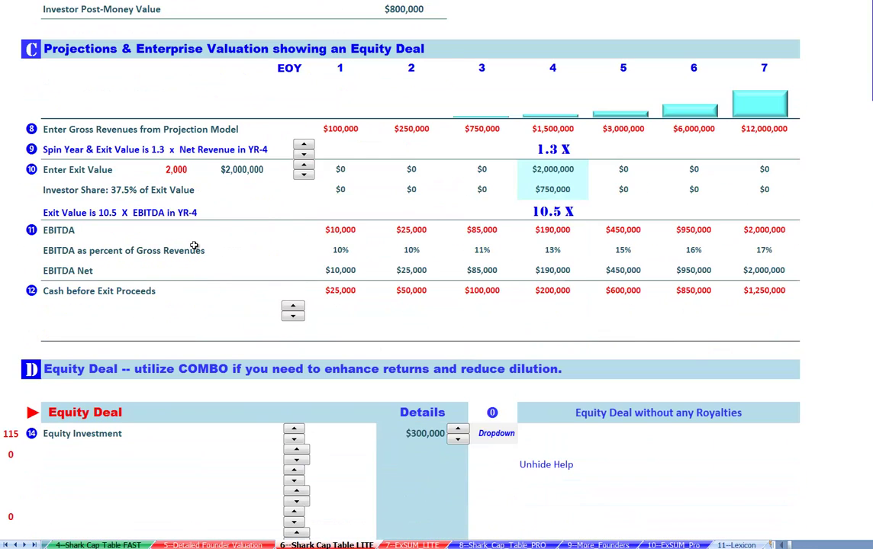
pyautogui.scroll(1, 226, 213)
pyautogui.scroll(-1, 226, 234)
pyautogui.moveTo(309, 124); pyautogui.dragTo(748, 137)
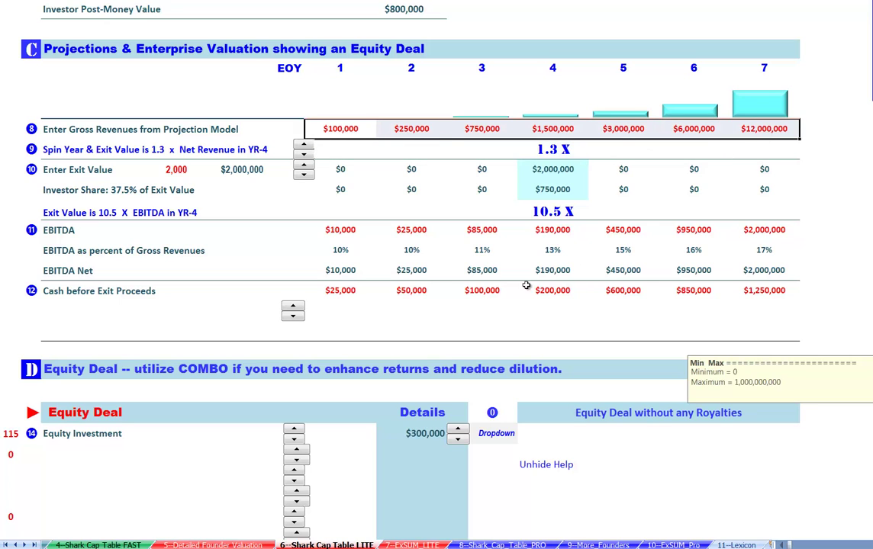
pyautogui.click(340, 231)
pyautogui.moveTo(528, 235); pyautogui.dragTo(763, 231)
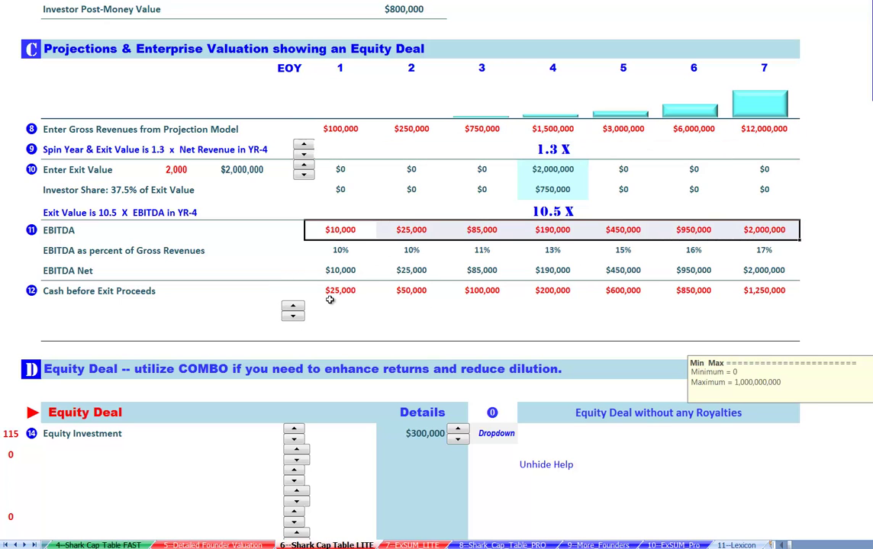
pyautogui.moveTo(336, 292); pyautogui.dragTo(777, 283)
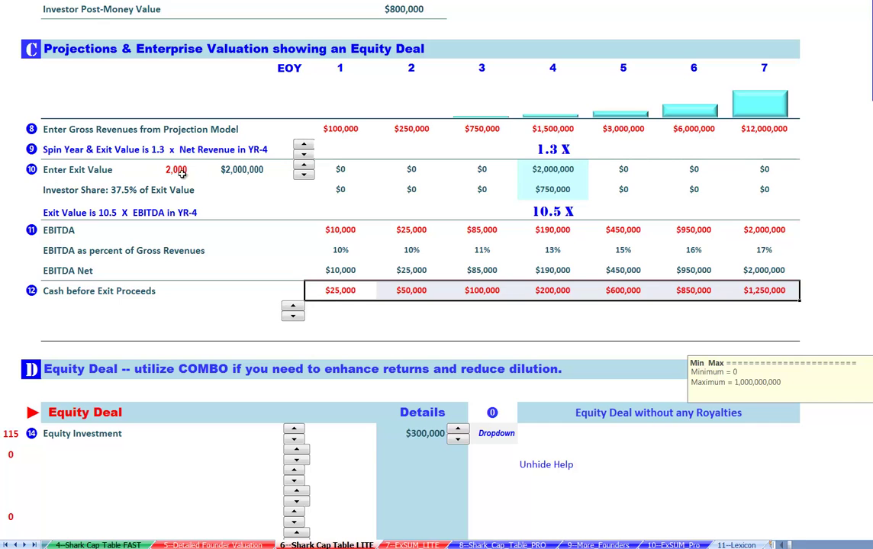
# Step: Examine the entered Exit Value and how it relates to year-4 gross revenue and EBITDA through the two multiples
pyautogui.click(238, 170)
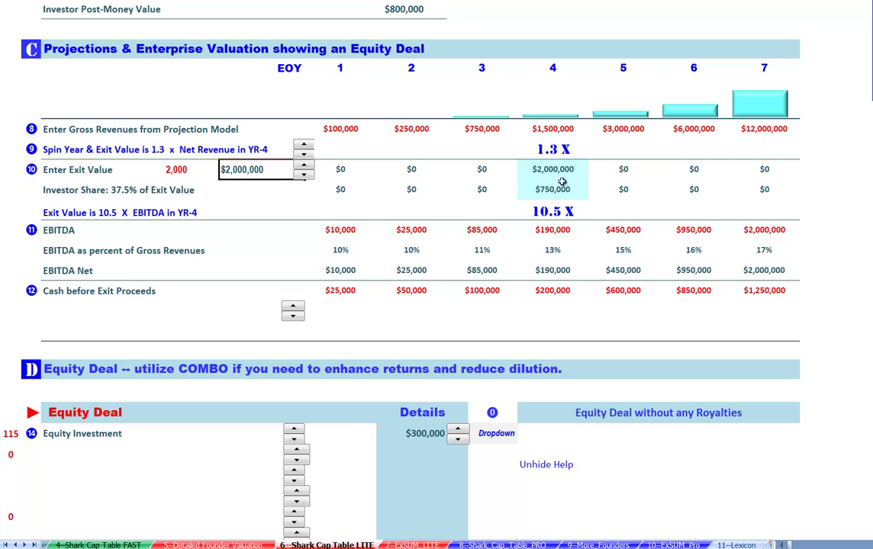
pyautogui.click(552, 150)
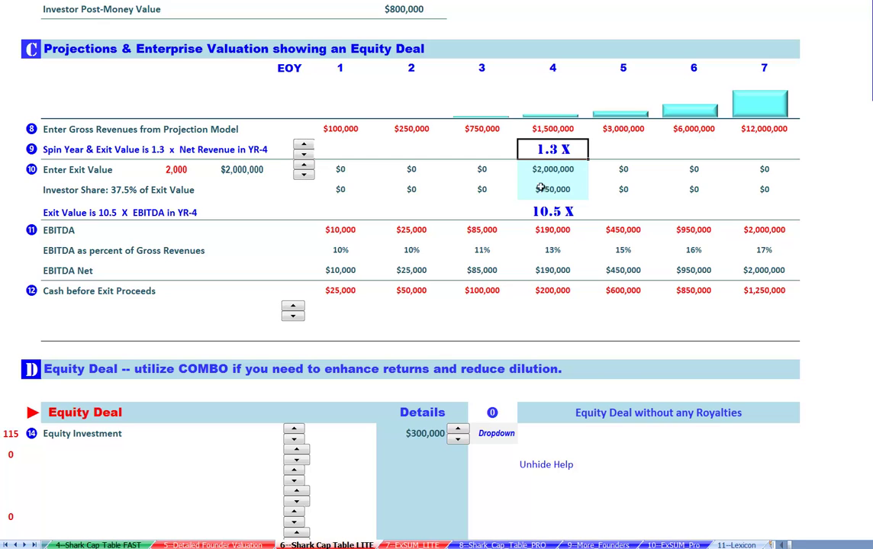
pyautogui.click(542, 131)
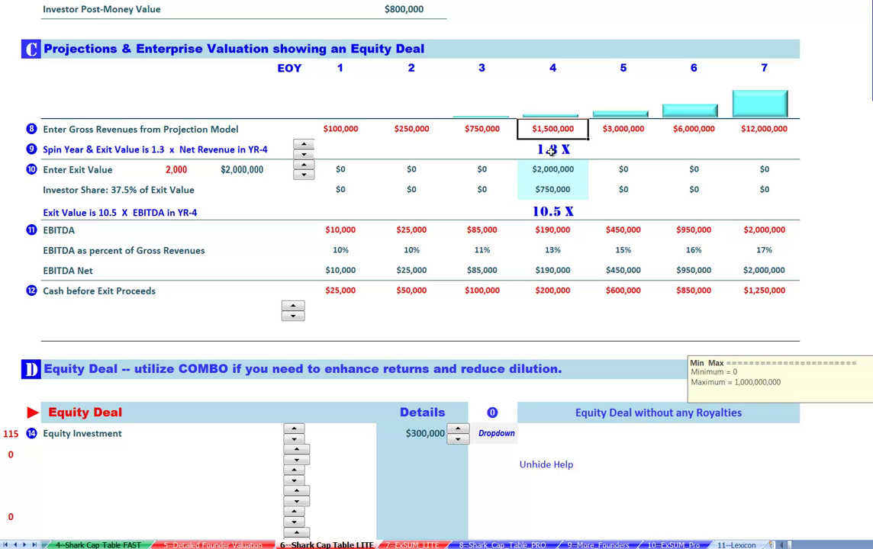
pyautogui.click(552, 212)
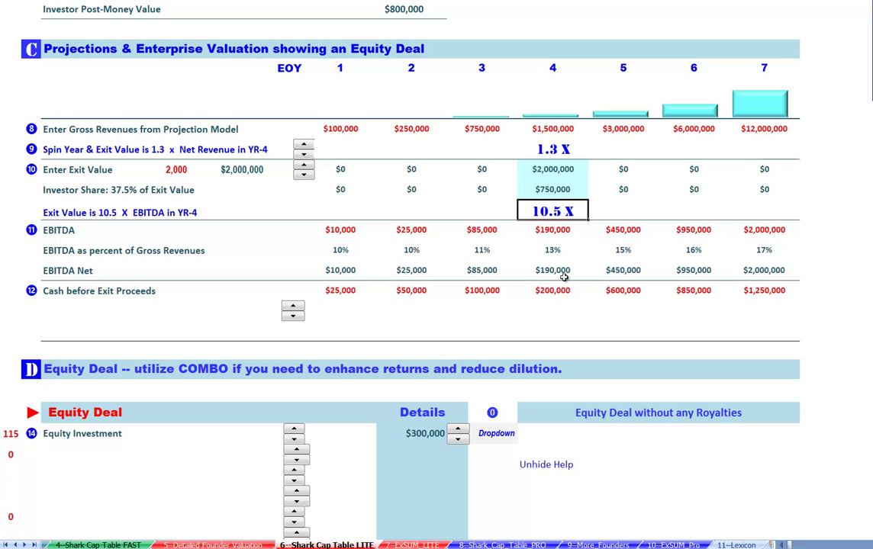
pyautogui.click(555, 231)
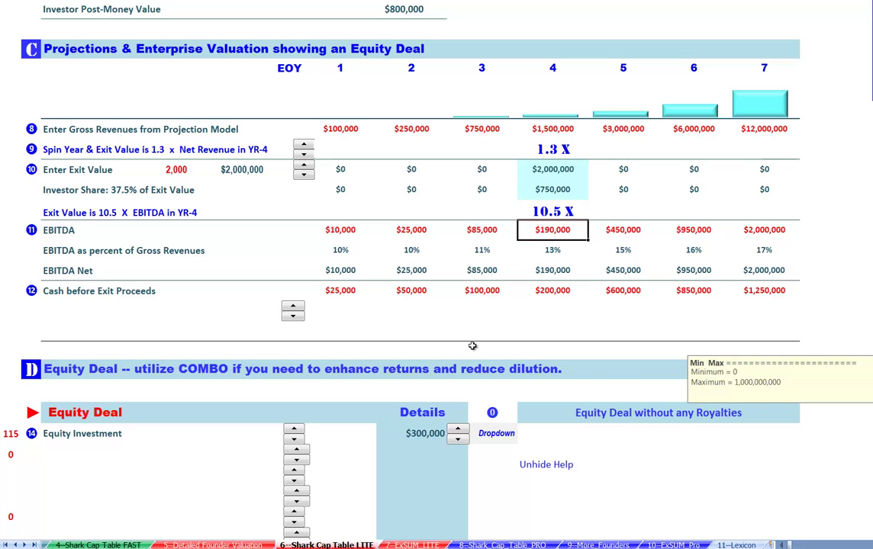
pyautogui.click(547, 211)
pyautogui.click(534, 150)
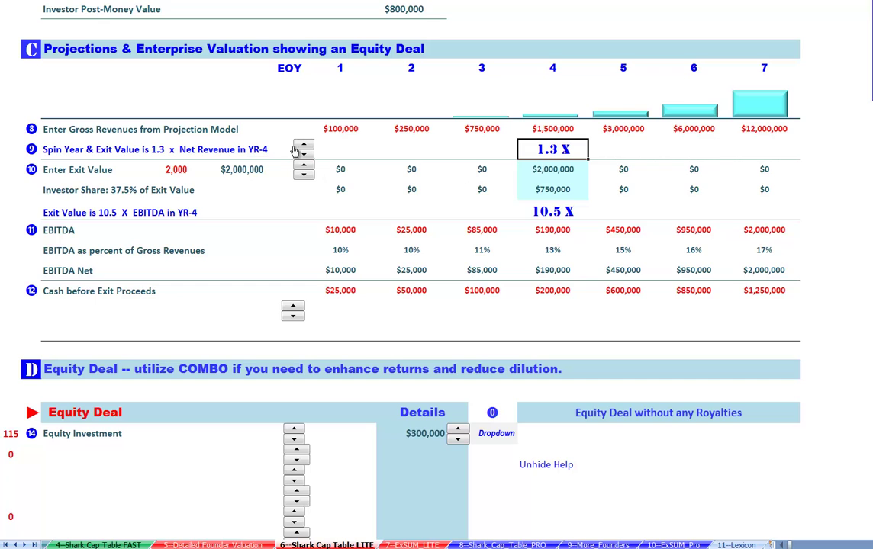
# Step: Try year 5 as the exit year, check its revenue multiple, and return the exit to year 4
pyautogui.click(304, 147)
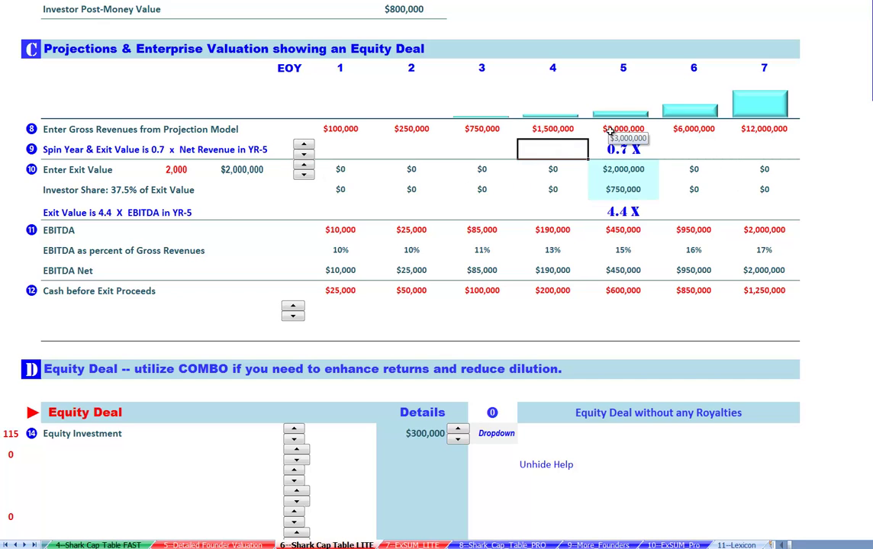
pyautogui.click(623, 150)
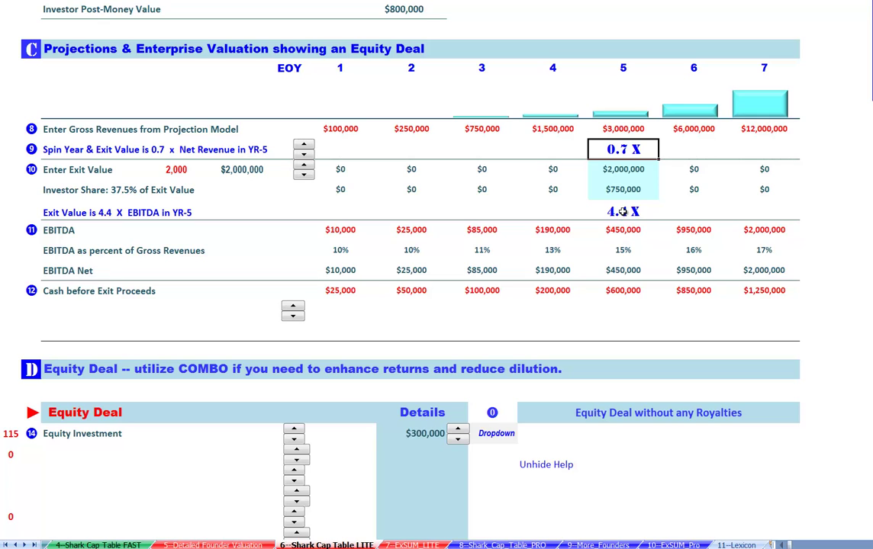
pyautogui.click(304, 154)
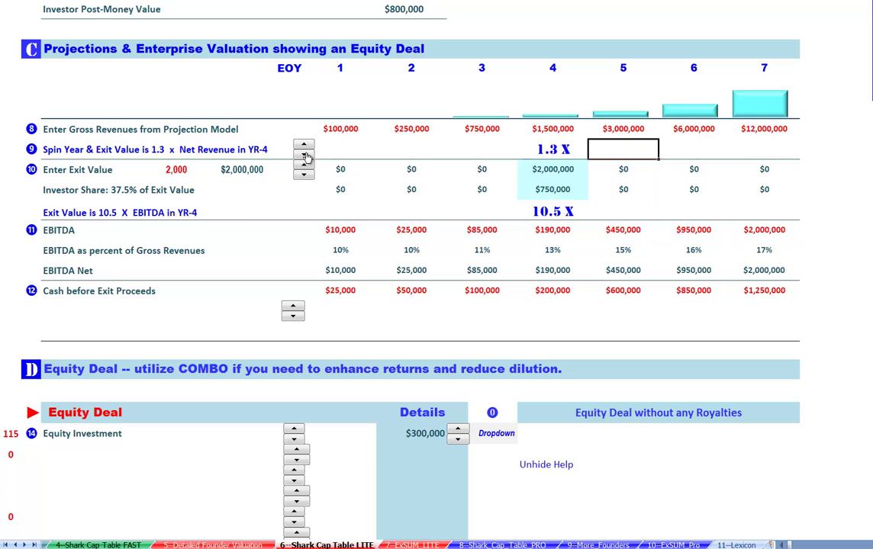
pyautogui.click(622, 128)
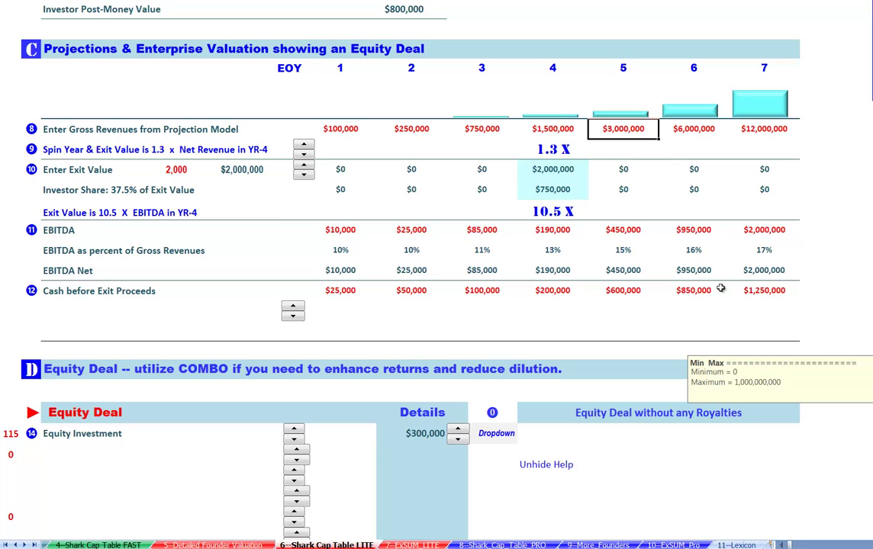
# Step: Record the $300,000 Equity Investment in column 0 of the Equity Deal table
pyautogui.scroll(-5, 696, 299)
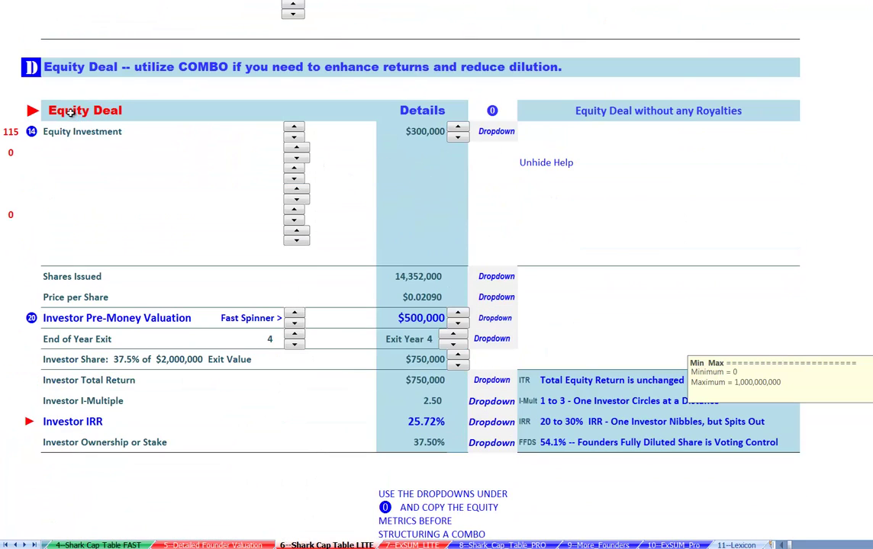
pyautogui.click(60, 61)
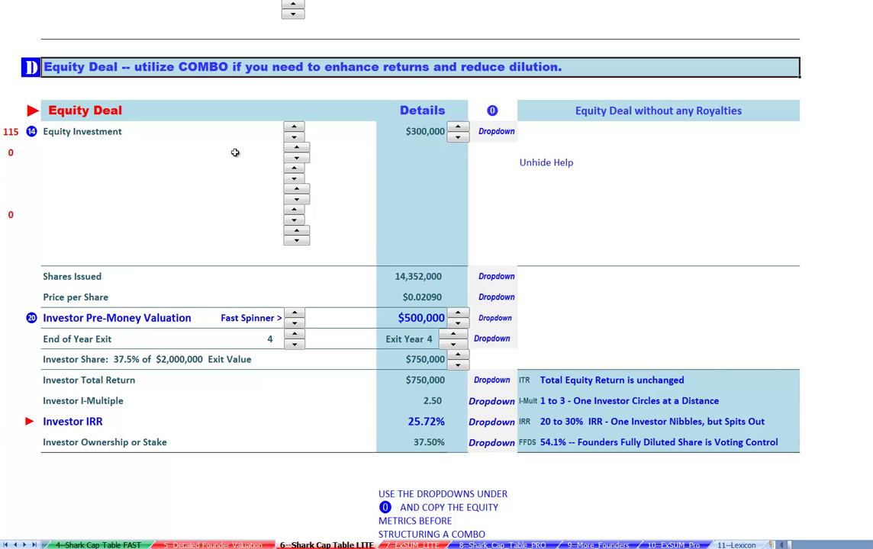
pyautogui.click(409, 132)
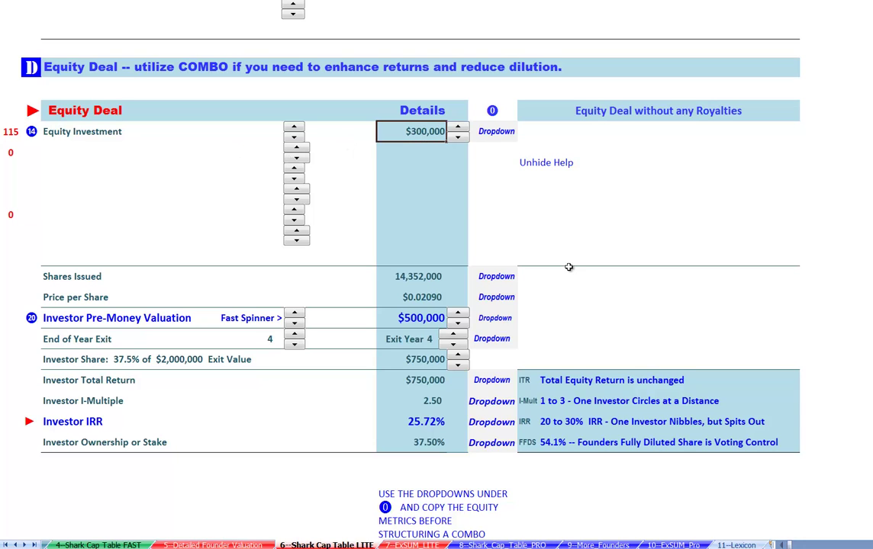
pyautogui.click(499, 130)
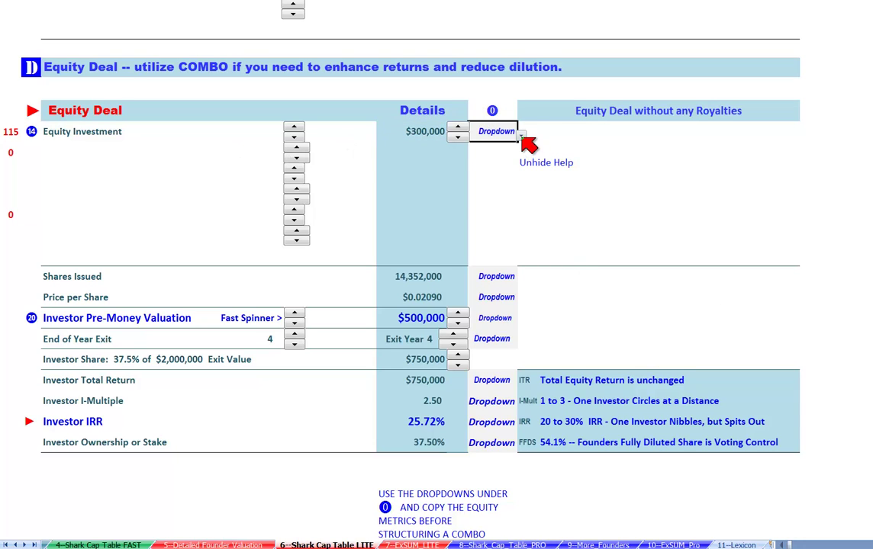
pyautogui.click(520, 135)
pyautogui.click(488, 155)
# Step: Record Shares Issued as 14,352,000 and Price per Share as $0.02090 in column 0 of the Equity Deal table
pyautogui.click(491, 279)
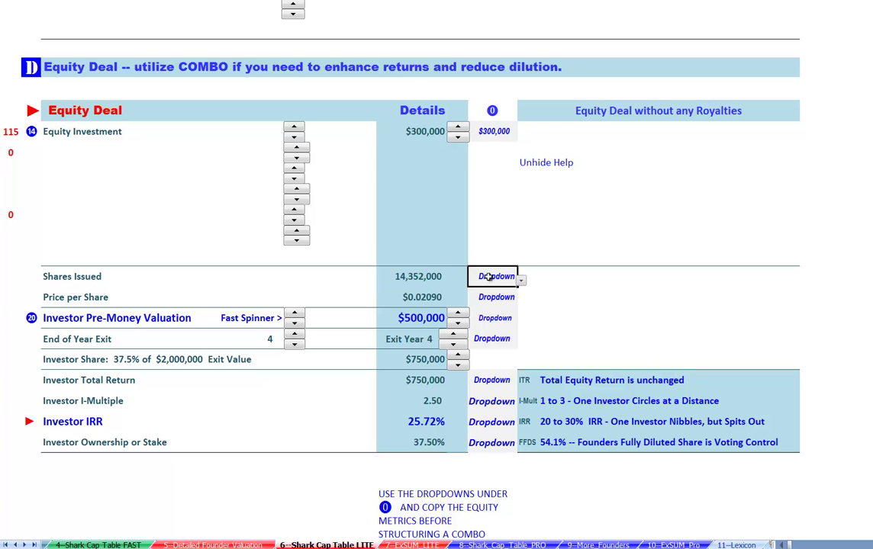
pyautogui.click(521, 281)
pyautogui.click(498, 294)
pyautogui.click(507, 299)
pyautogui.click(521, 302)
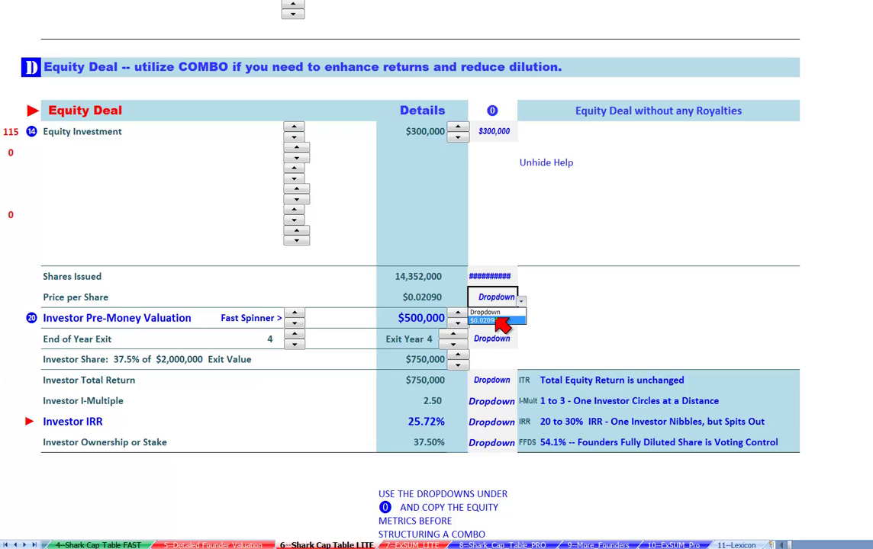
pyautogui.click(503, 313)
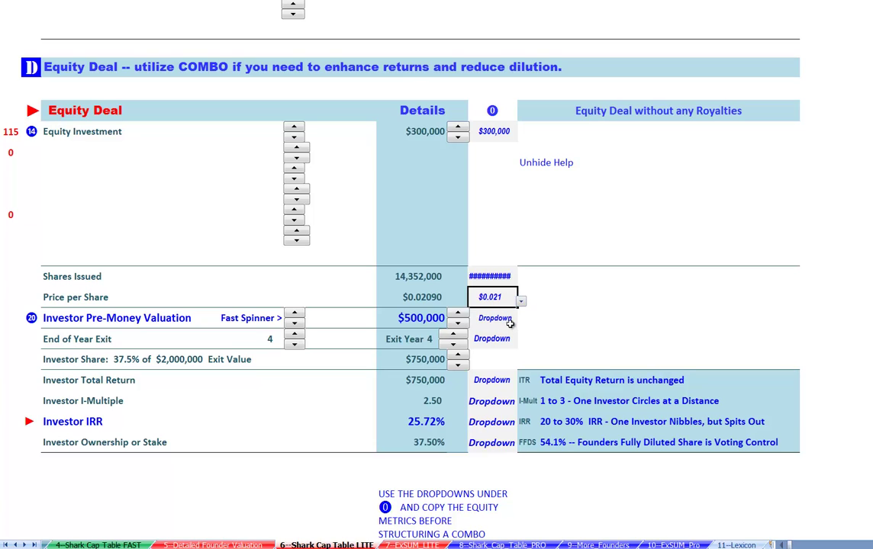
# Step: Record the $500,000 Investor Pre-Money Valuation in column 0 of the Equity Deal table
pyautogui.click(510, 324)
pyautogui.click(521, 322)
pyautogui.click(499, 342)
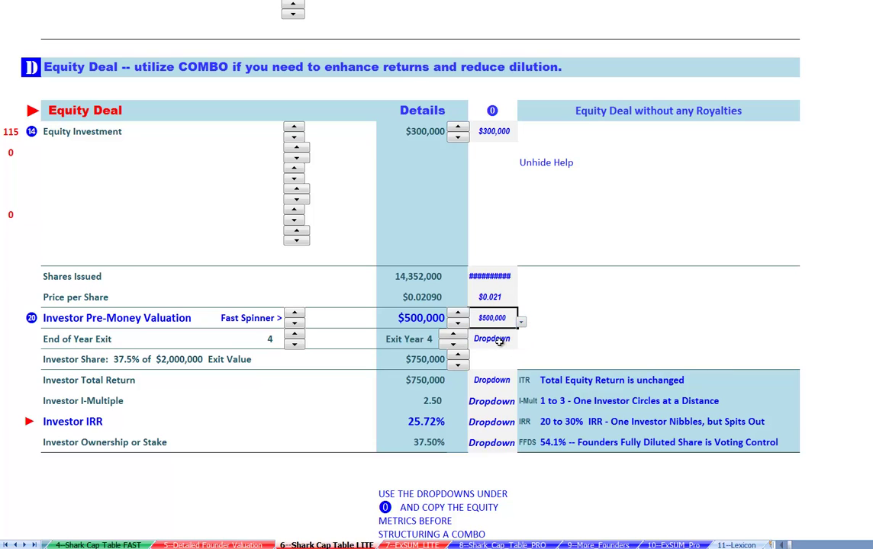
# Step: Record End of Year Exit as 4 and Investor Total Return as $750,000 in column 0 of the Equity Deal table
pyautogui.click(499, 341)
pyautogui.click(521, 343)
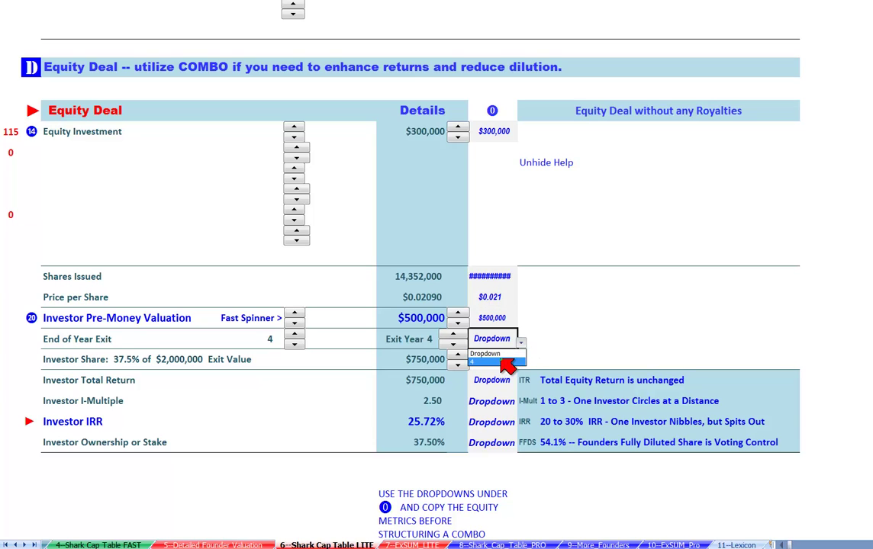
pyautogui.click(507, 361)
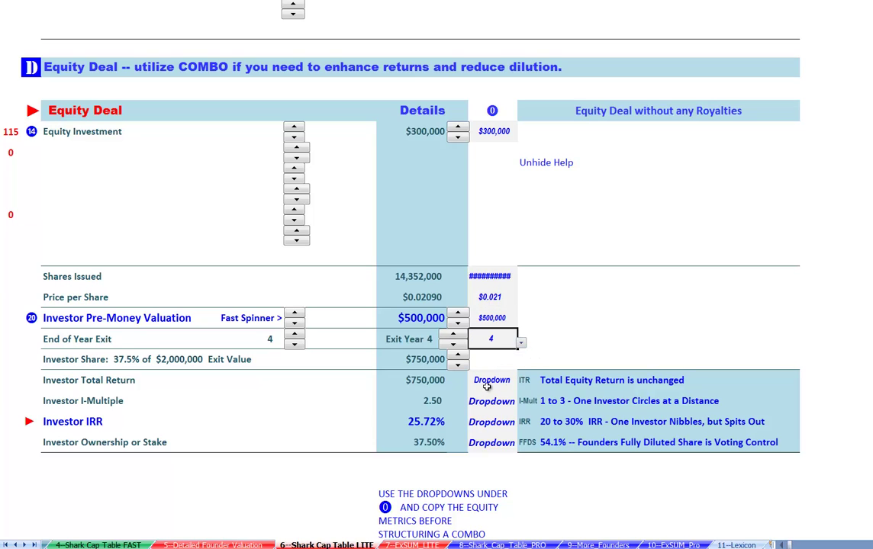
pyautogui.click(487, 387)
pyautogui.click(521, 385)
pyautogui.click(496, 404)
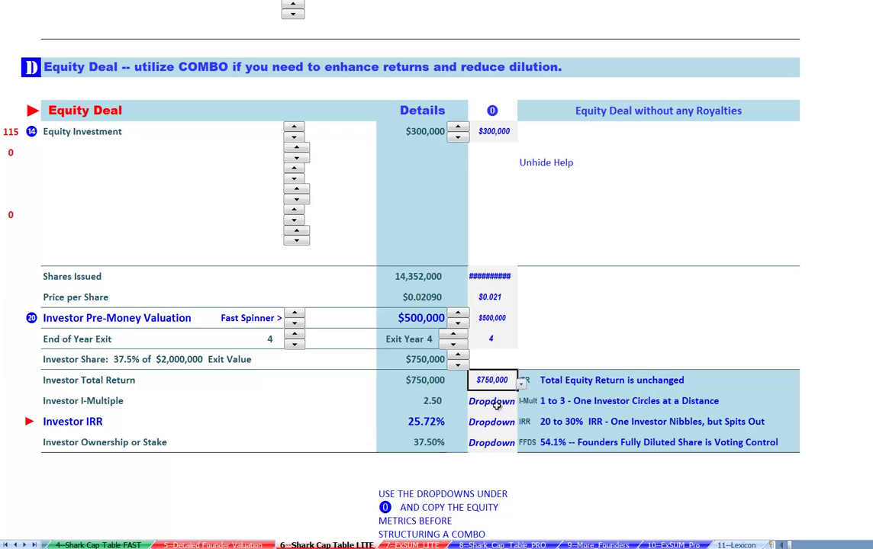
# Step: Record Investor I-Multiple as 2.50 and Investor IRR as 25.72% in column 0 of the Equity Deal table
pyautogui.click(497, 405)
pyautogui.click(521, 406)
pyautogui.click(494, 425)
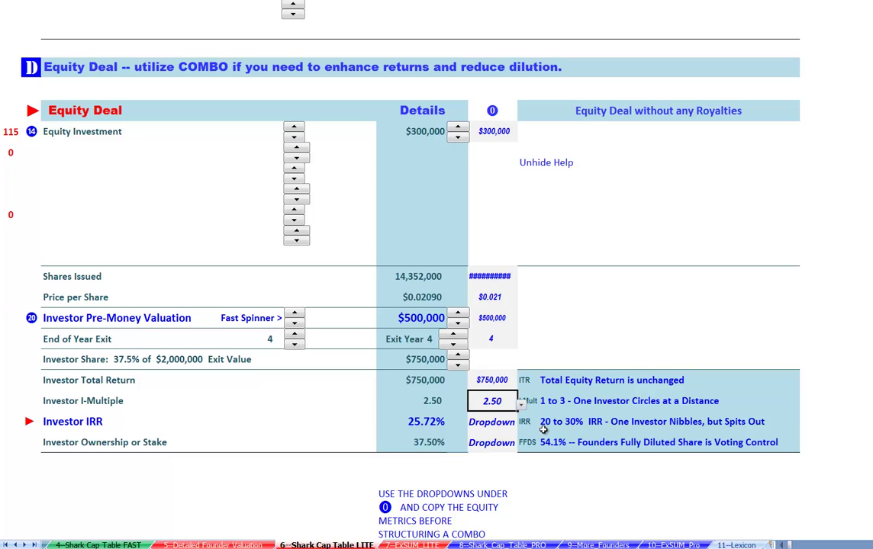
pyautogui.click(494, 421)
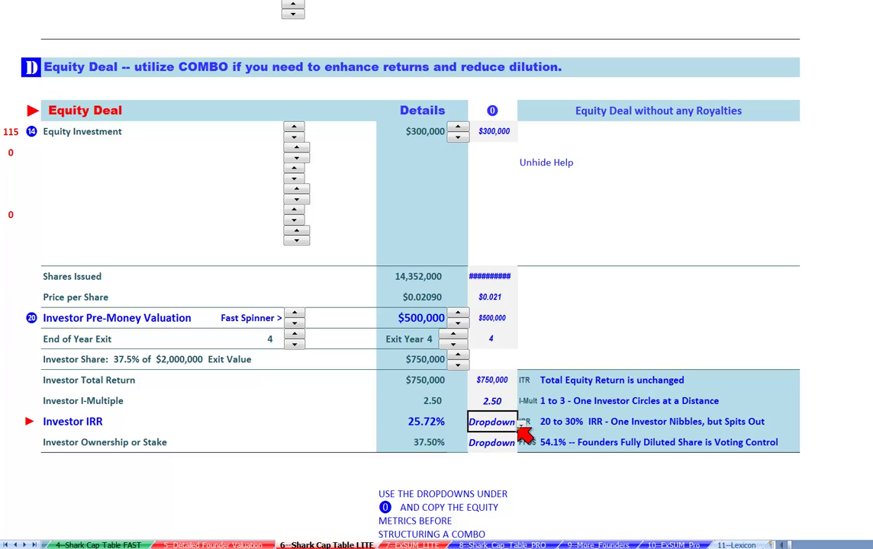
pyautogui.click(521, 422)
pyautogui.click(496, 445)
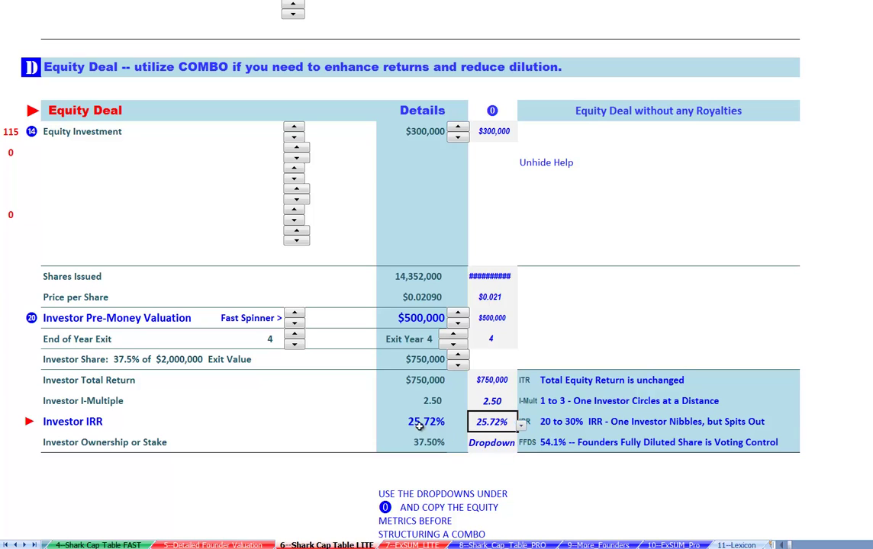
# Step: Record Investor Ownership or Stake as 37.50% in column 0 of the Equity Deal table
pyautogui.click(507, 444)
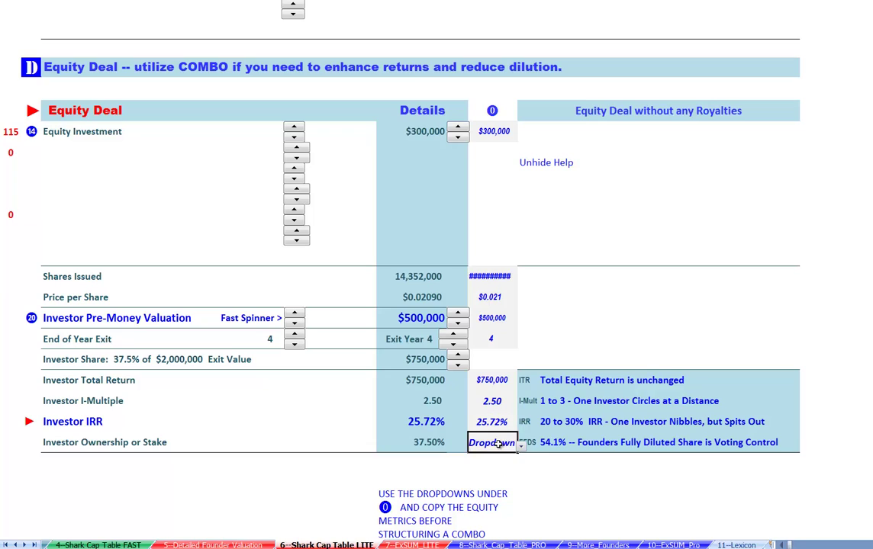
pyautogui.click(521, 446)
pyautogui.click(488, 465)
pyautogui.press('Tab')
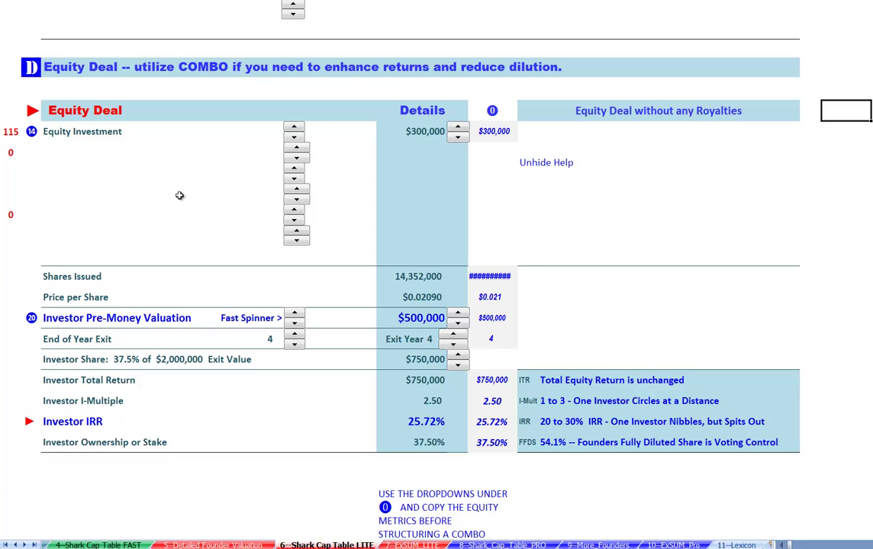
# Step: Review the Equity Deal summary paragraph in section E and each figure of the Investor Share row in the Capitalization Table
pyautogui.scroll(-8, 179, 196)
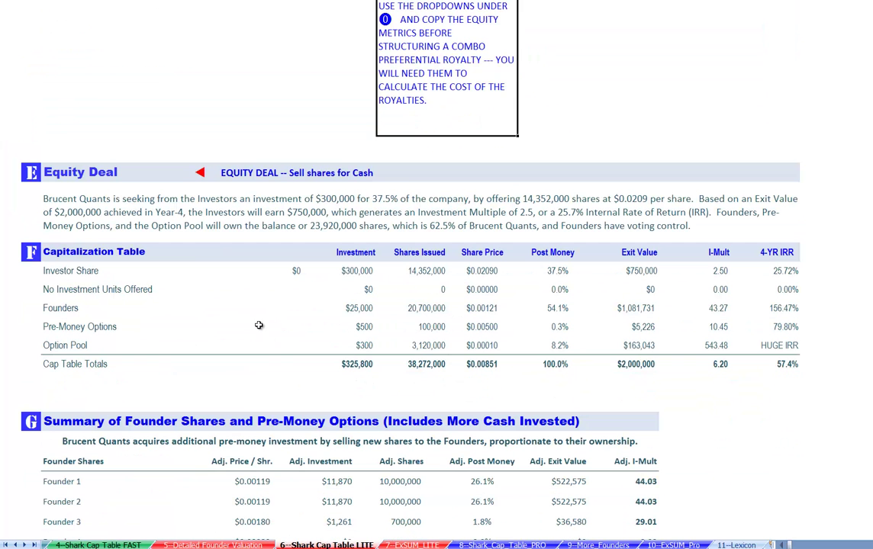
pyautogui.click(93, 188)
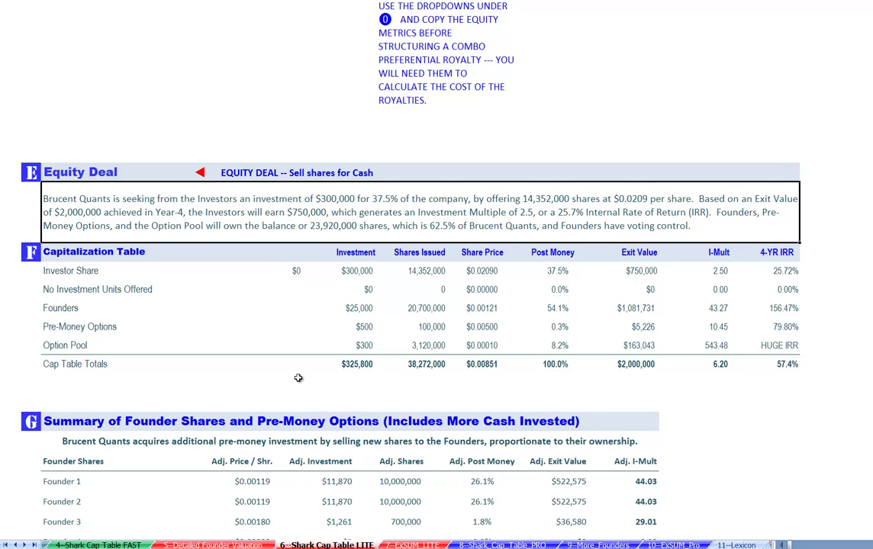
pyautogui.moveTo(46, 267); pyautogui.dragTo(734, 269)
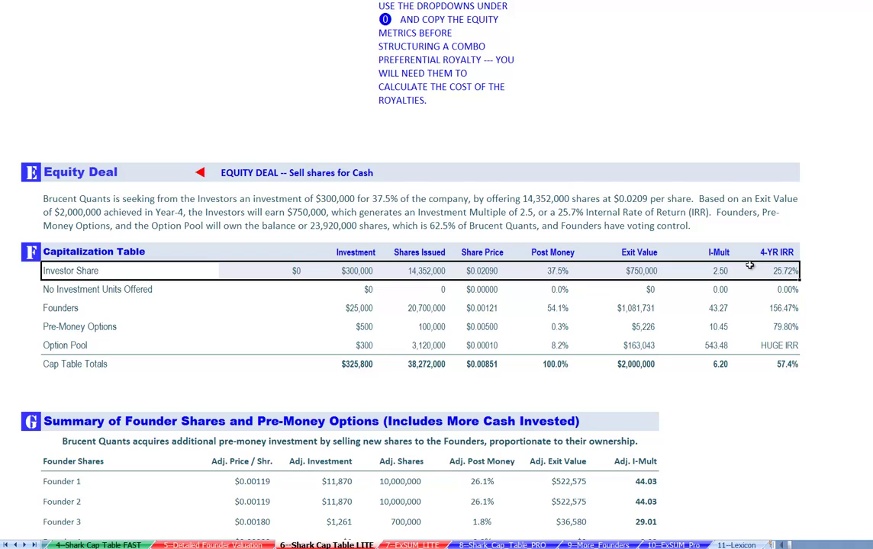
pyautogui.click(353, 273)
pyautogui.click(425, 272)
pyautogui.click(495, 271)
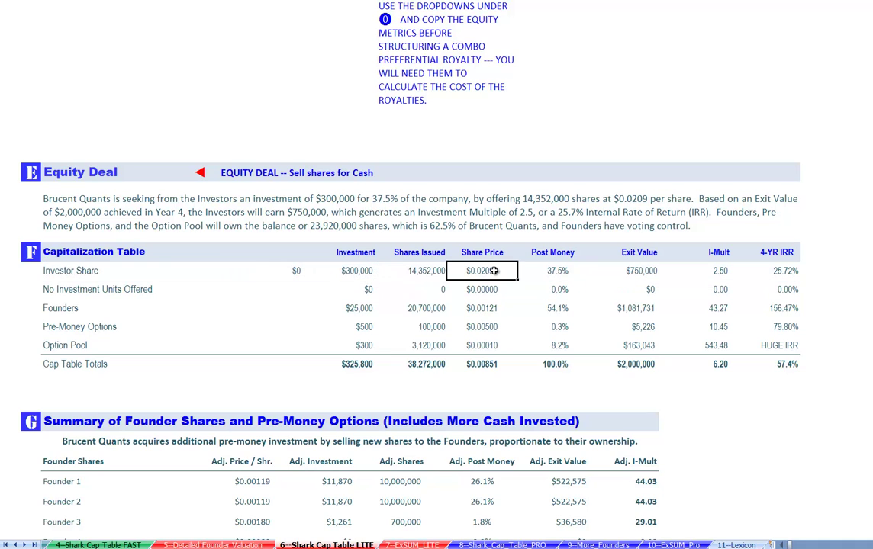
pyautogui.press('Right')
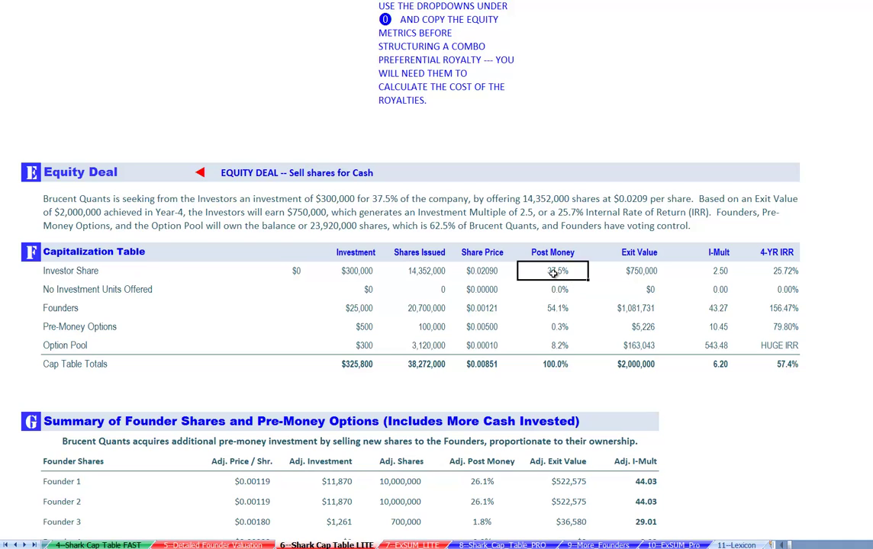
pyautogui.click(49, 272)
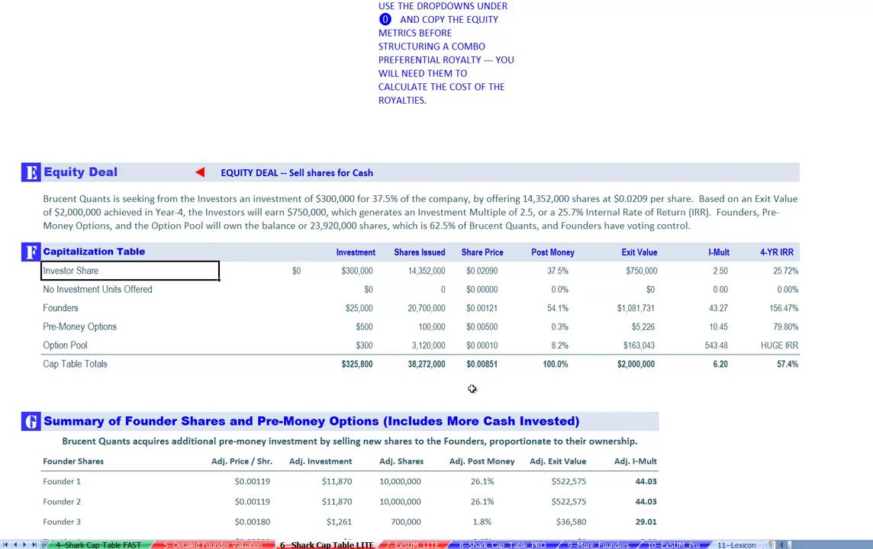
pyautogui.click(641, 273)
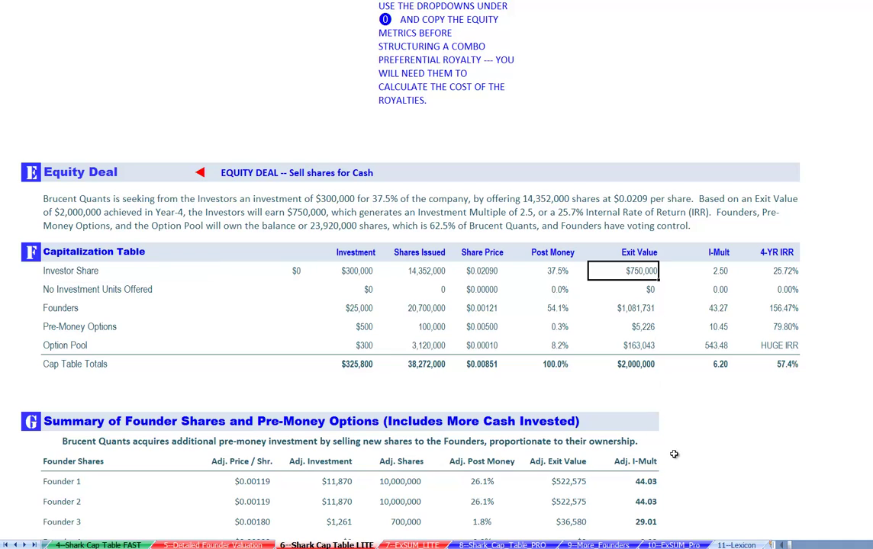
pyautogui.click(678, 269)
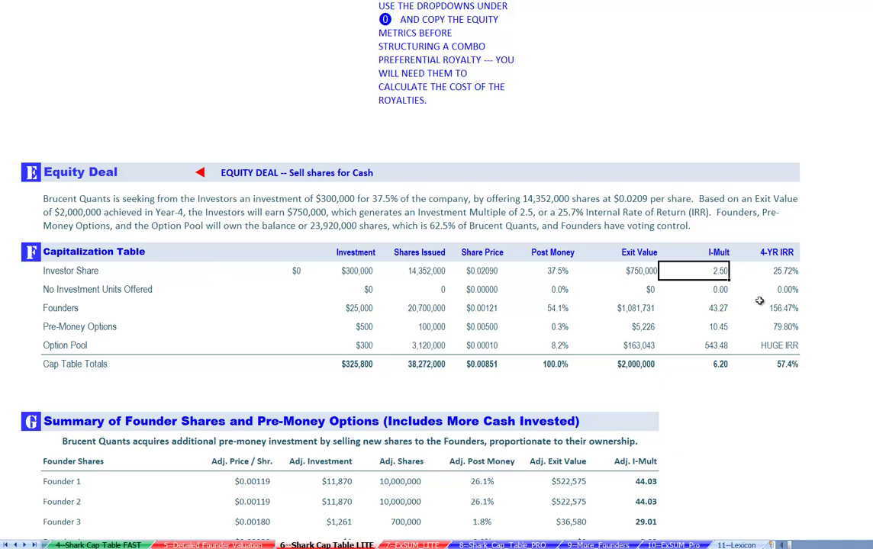
pyautogui.click(783, 271)
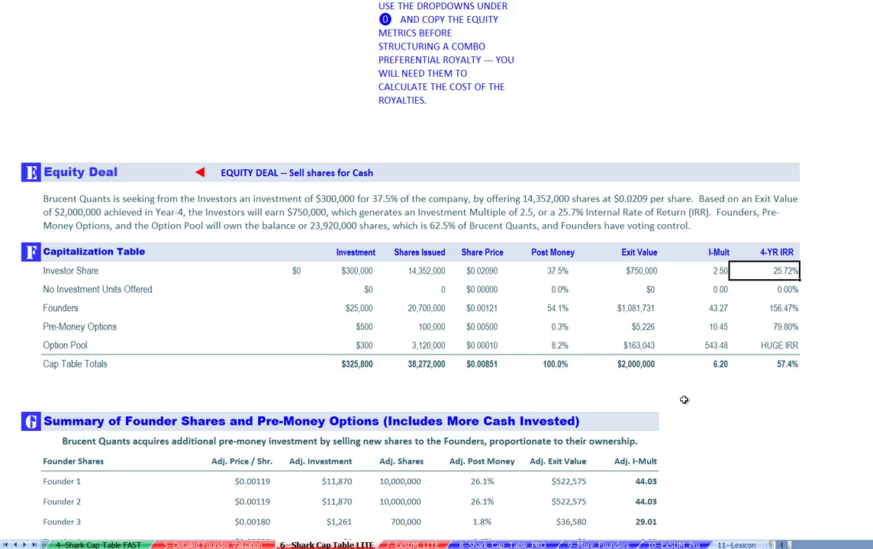
# Step: Examine the Founders, Pre-Money Options, Option Pool and No Investment Units Offered rows of the Capitalization Table
pyautogui.click(48, 305)
pyautogui.click(44, 328)
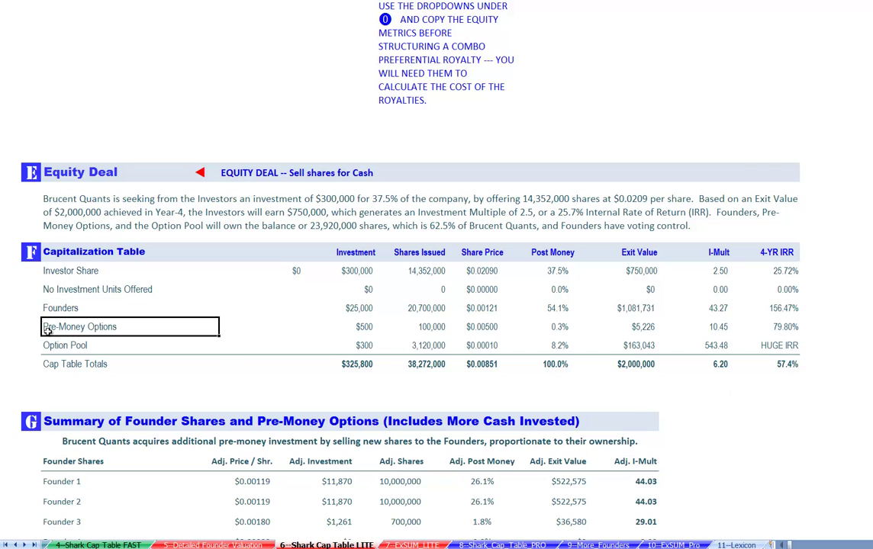
pyautogui.click(49, 345)
pyautogui.scroll(-5, 503, 408)
pyautogui.scroll(5, 503, 408)
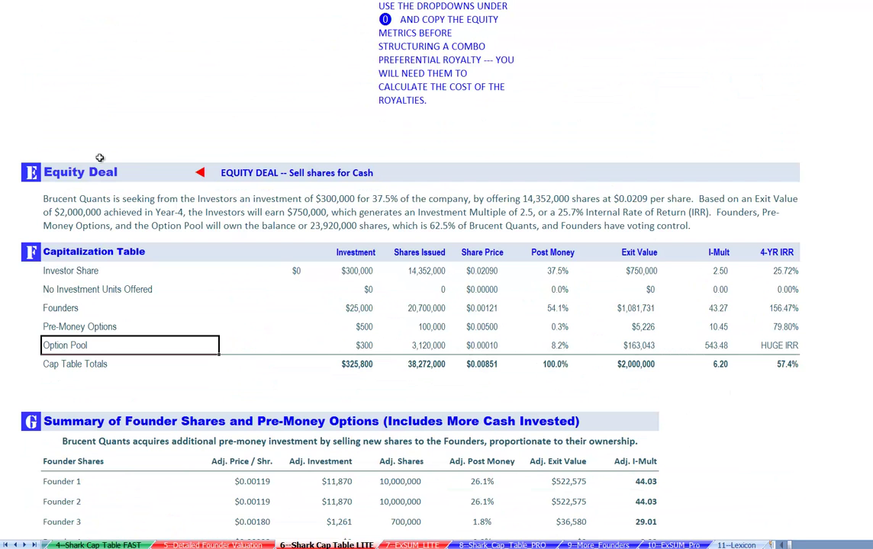
pyautogui.moveTo(47, 289); pyautogui.dragTo(786, 290)
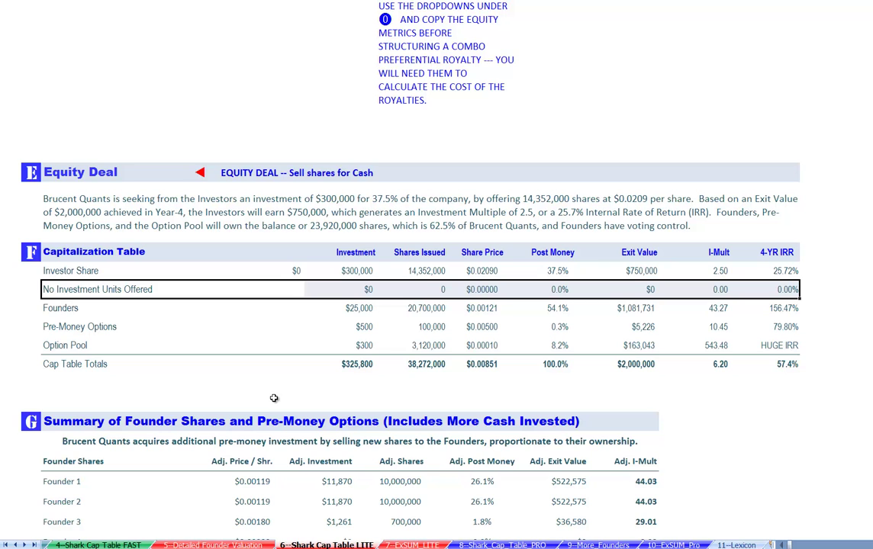
# Step: Compare the adjusted investments of Founders 1, 2 and 3 and their total in the Summary of Founder Shares
pyautogui.scroll(-5, 274, 398)
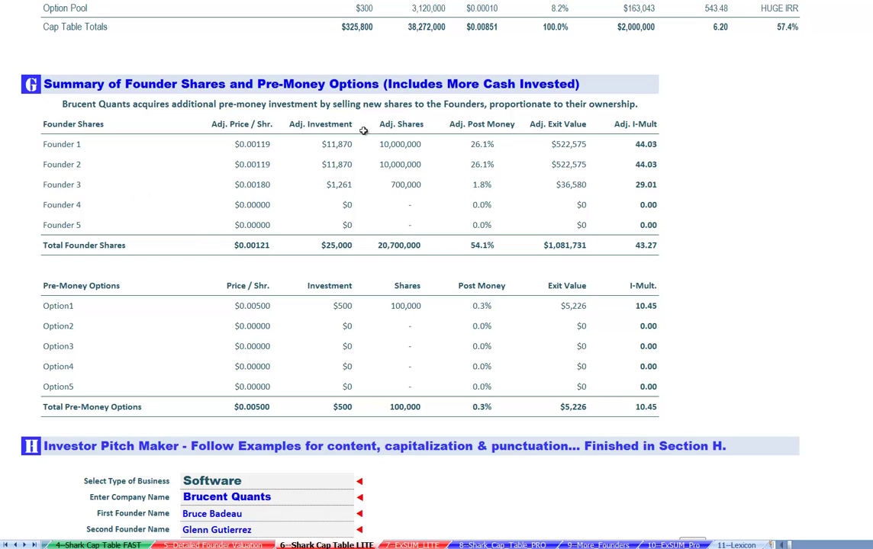
pyautogui.click(341, 145)
pyautogui.click(335, 164)
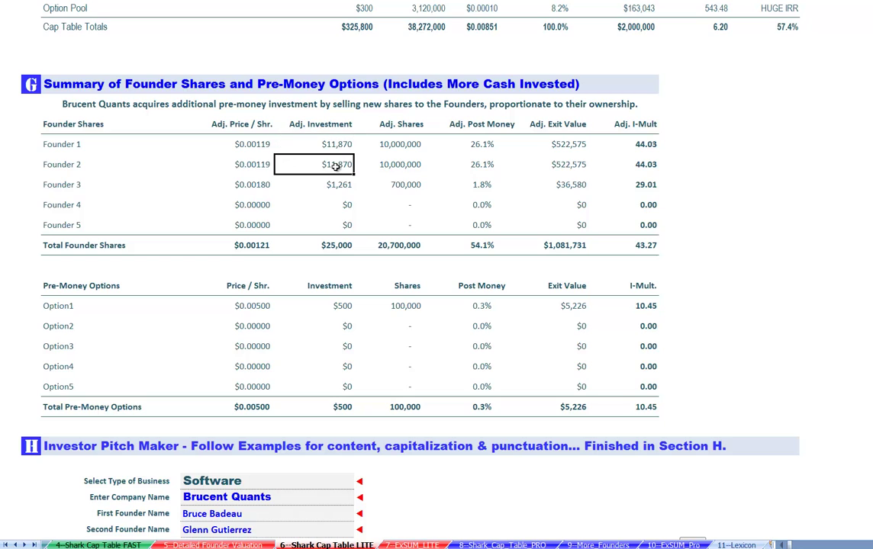
pyautogui.click(341, 142)
pyautogui.click(341, 161)
pyautogui.click(341, 143)
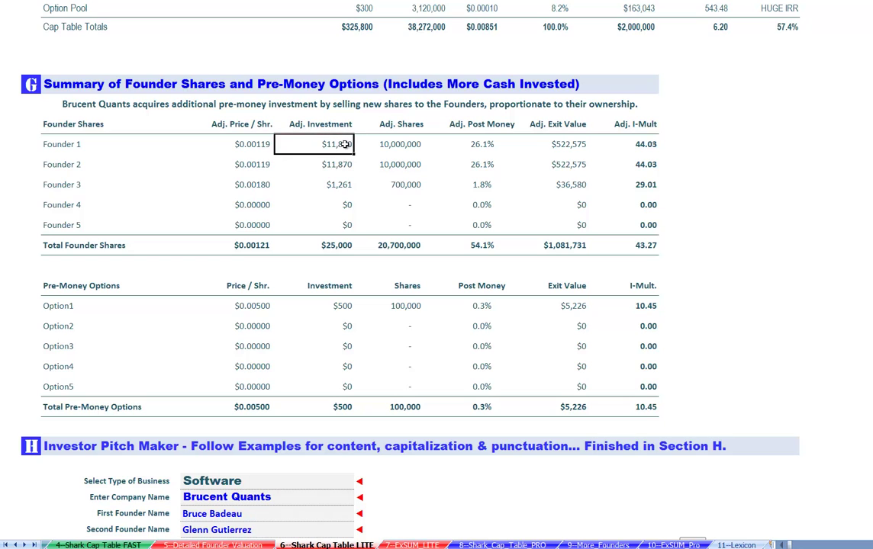
pyautogui.click(341, 162)
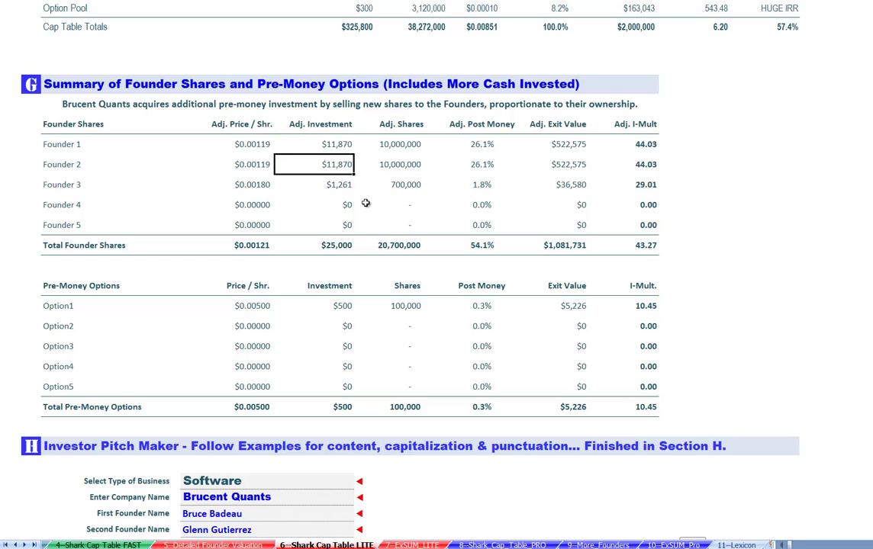
pyautogui.click(299, 141)
pyautogui.click(301, 161)
pyautogui.click(318, 183)
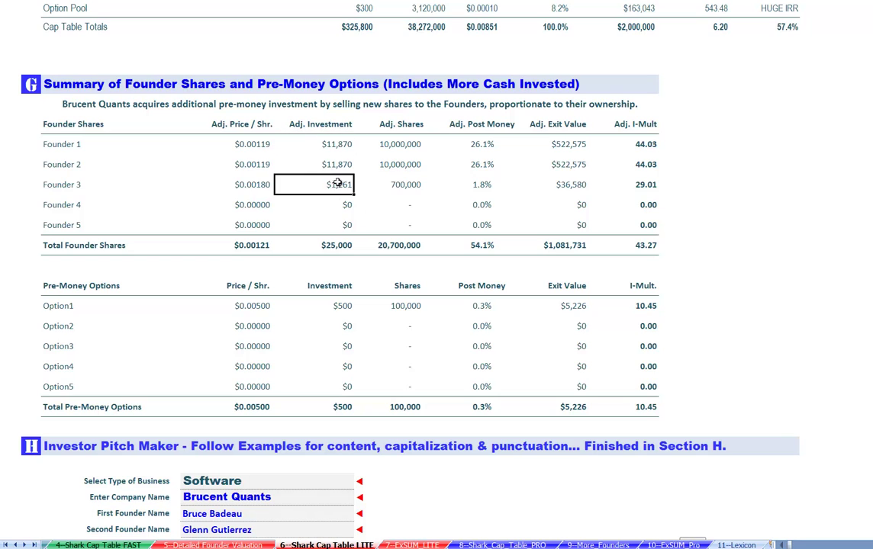
pyautogui.click(340, 244)
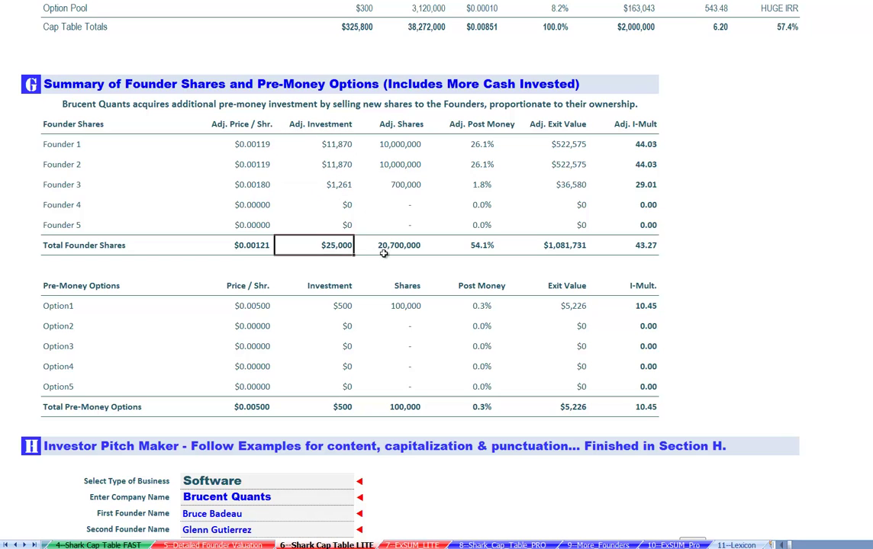
# Step: Compare the adjusted shares, post-money stakes and exit values of Founders 1 and 2 in the Summary of Founder Shares
pyautogui.click(366, 141)
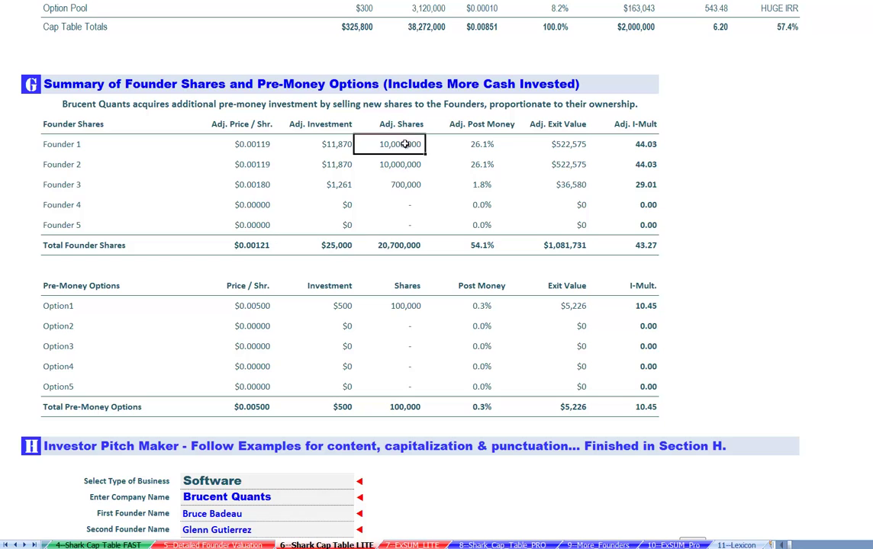
pyautogui.click(370, 162)
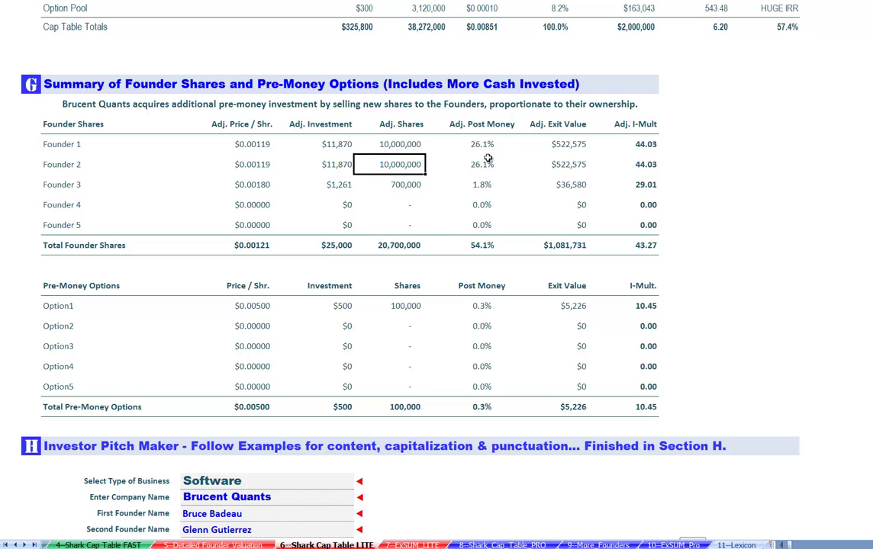
pyautogui.moveTo(483, 142); pyautogui.dragTo(482, 164)
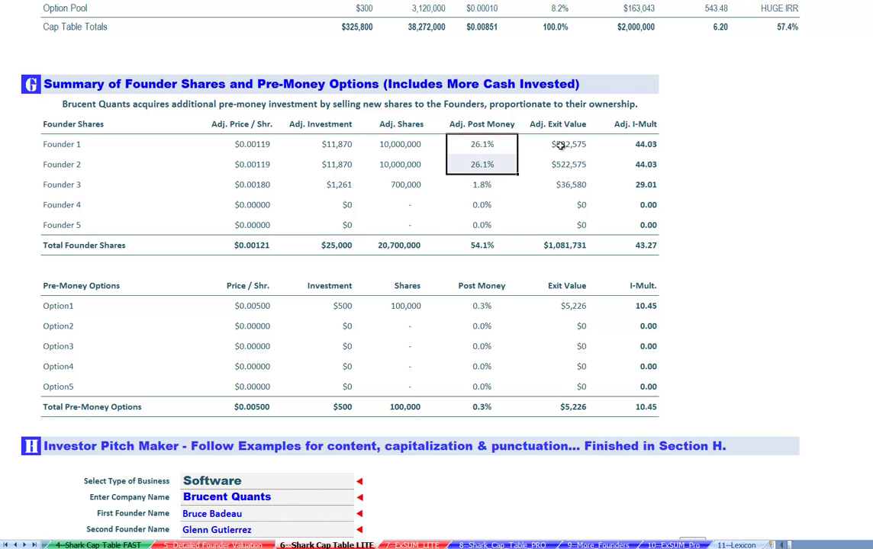
pyautogui.moveTo(562, 144); pyautogui.dragTo(563, 166)
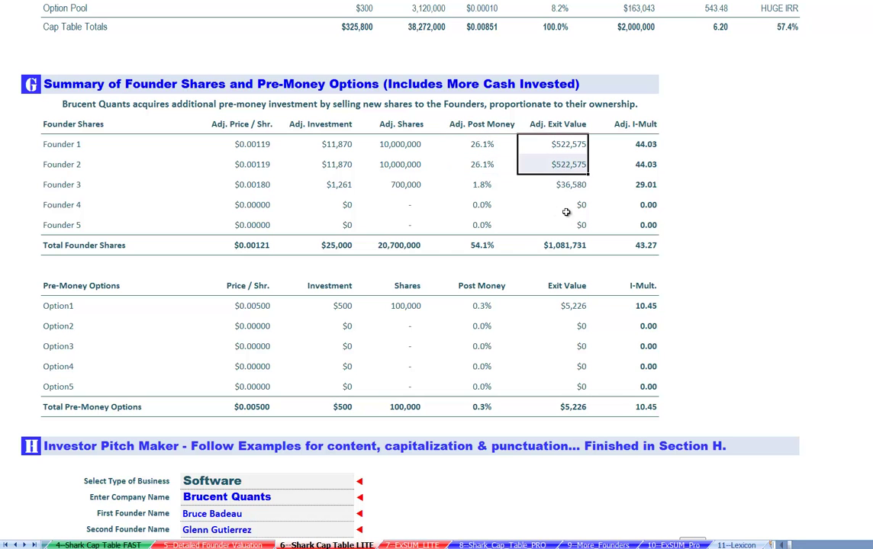
pyautogui.click(668, 84)
# Step: Select Software as the type of business in the Investor Pitch Maker, and check the company name and first founder name entries
pyautogui.scroll(-7, 750, 204)
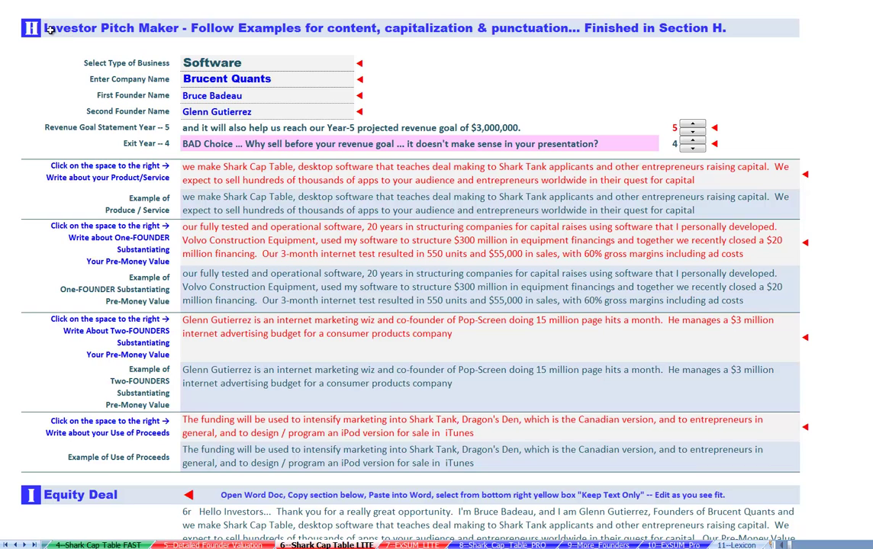
pyautogui.click(203, 64)
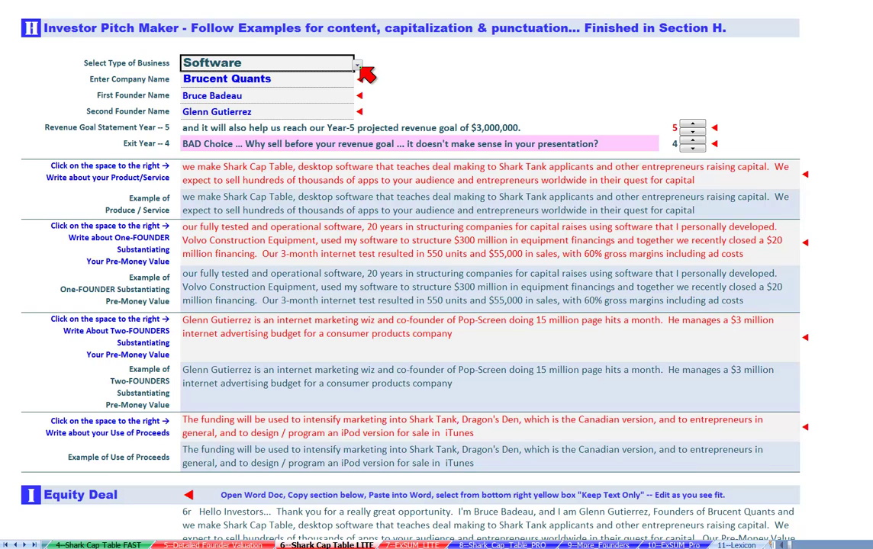
pyautogui.click(357, 64)
pyautogui.moveTo(358, 93)
pyautogui.mouseDown()
pyautogui.moveTo(360, 109)
pyautogui.moveTo(358, 90)
pyautogui.mouseUp()
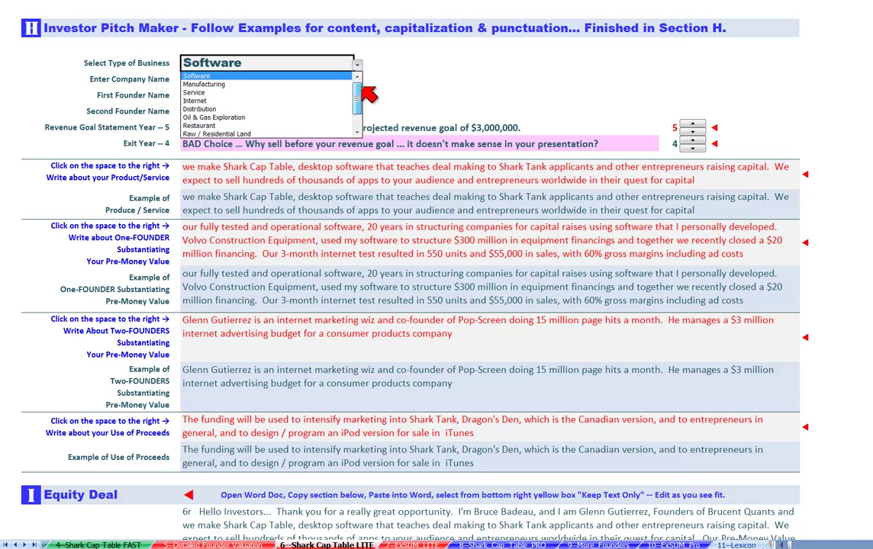
pyautogui.click(203, 76)
pyautogui.press('Return')
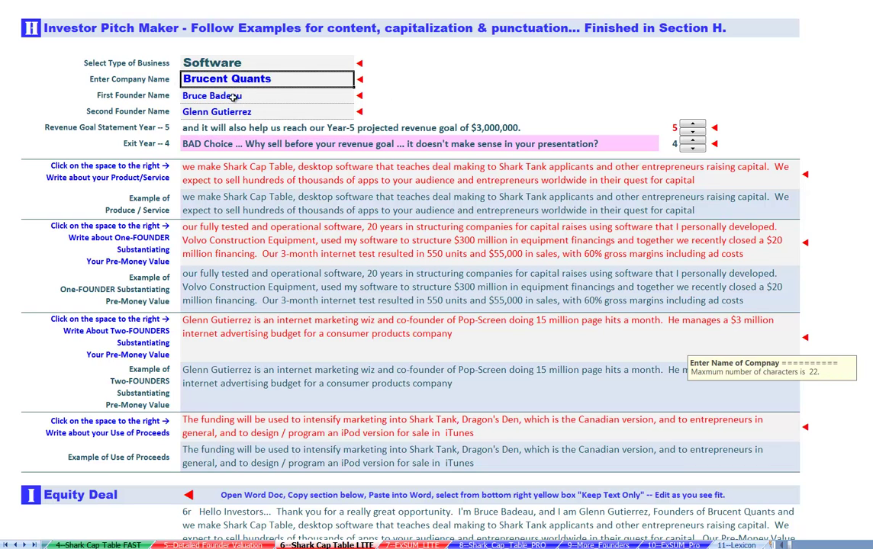
pyautogui.press('Return')
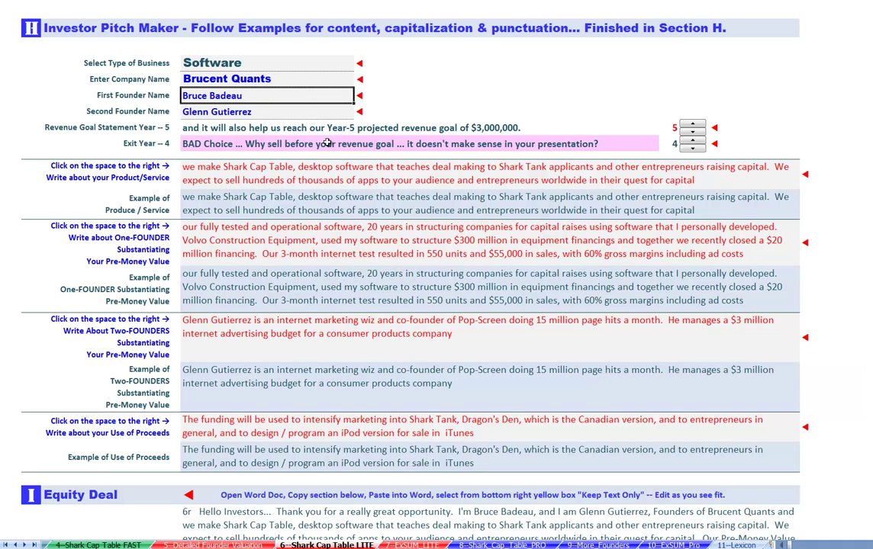
# Step: Check the second founder name, business type and example texts for product, founders and use of proceeds in the Investor Pitch Maker
pyautogui.press('Return')
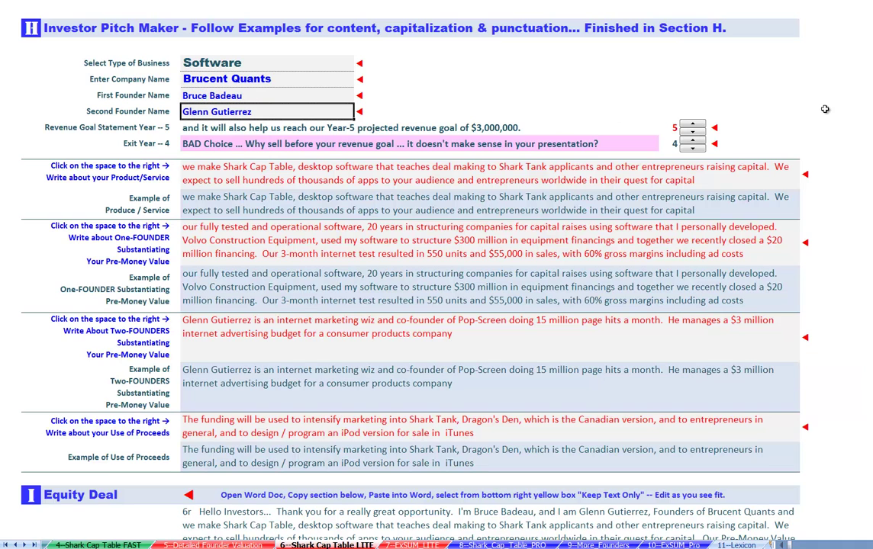
pyautogui.click(815, 34)
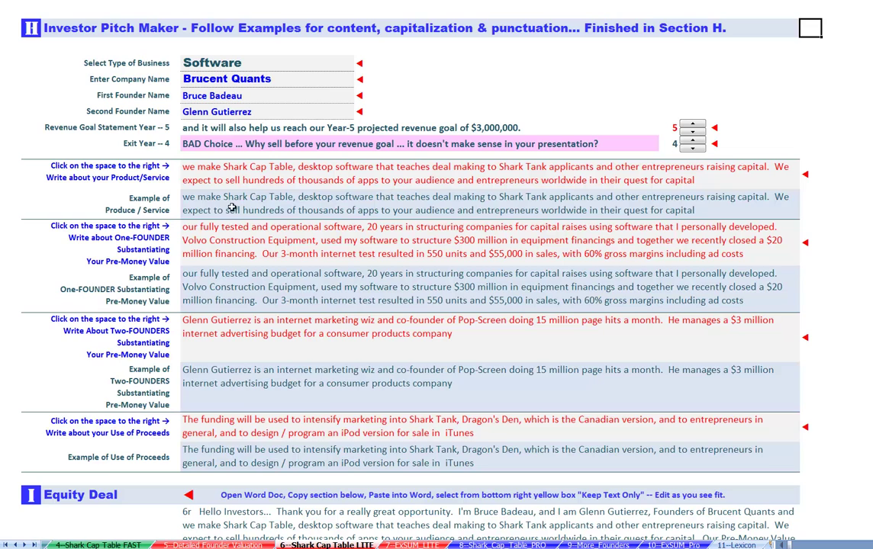
pyautogui.click(216, 62)
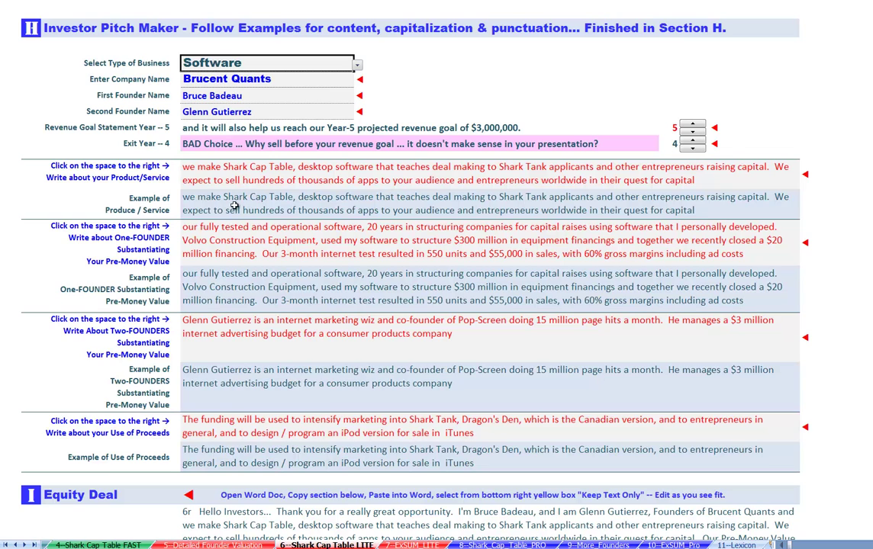
pyautogui.click(211, 197)
pyautogui.click(257, 296)
pyautogui.click(309, 389)
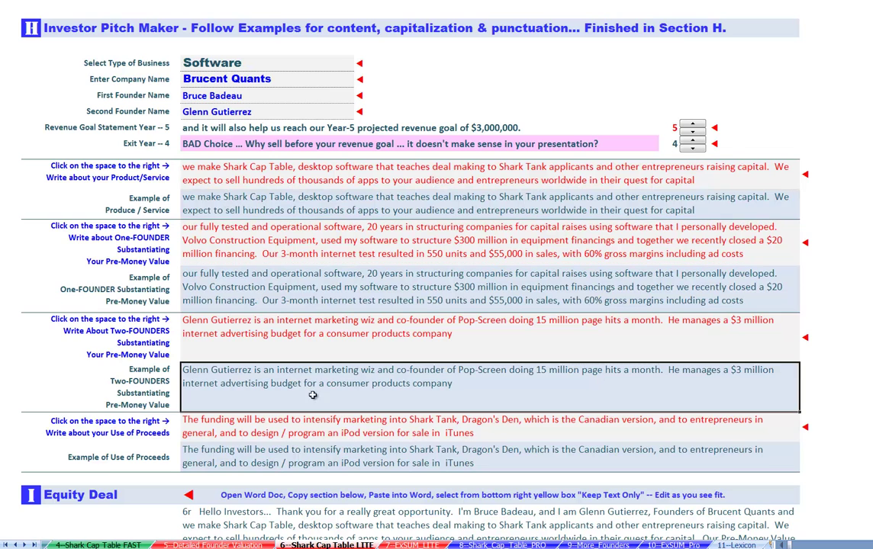
pyautogui.click(399, 453)
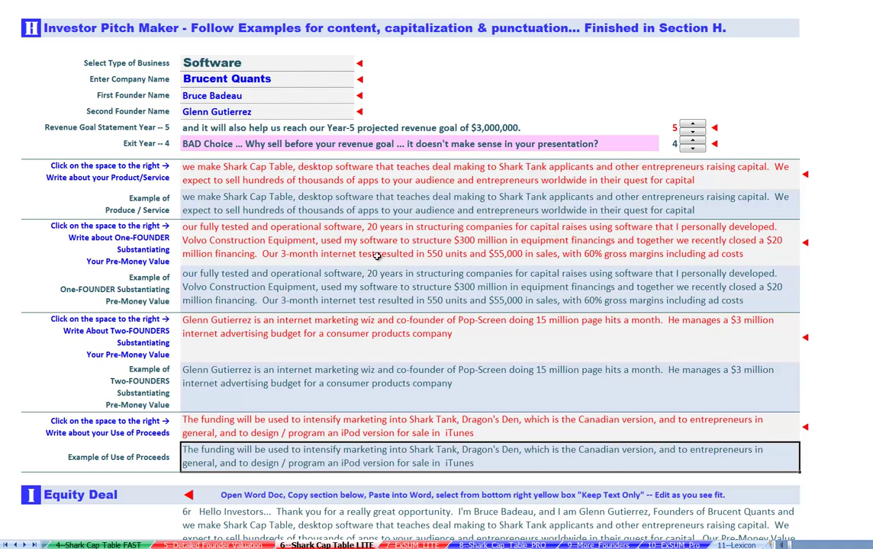
# Step: Compare the product/service description with its example text in the Investor Pitch Maker
pyautogui.click(193, 199)
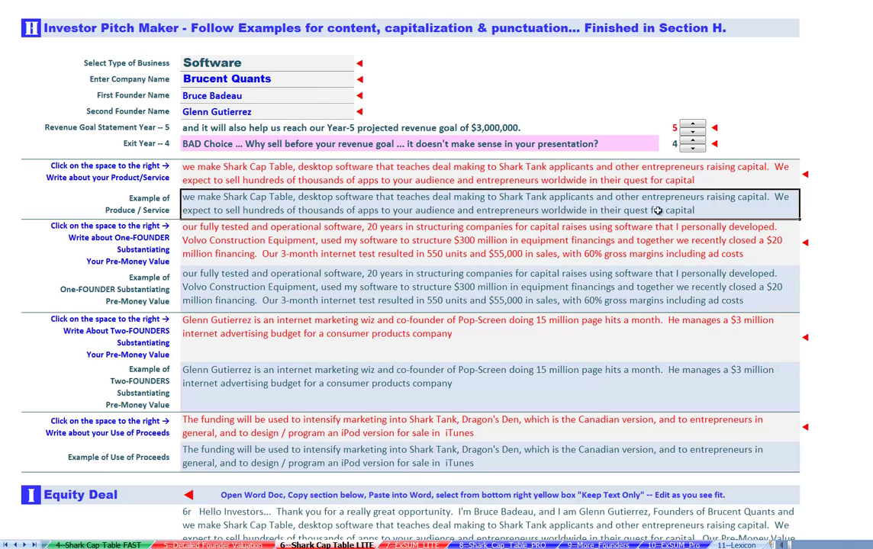
pyautogui.click(199, 182)
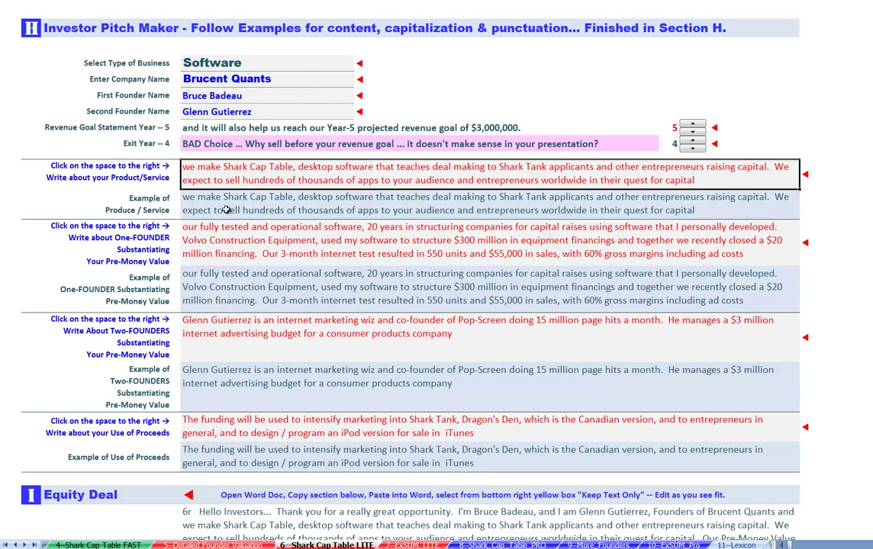
pyautogui.click(216, 203)
pyautogui.click(242, 166)
pyautogui.click(237, 201)
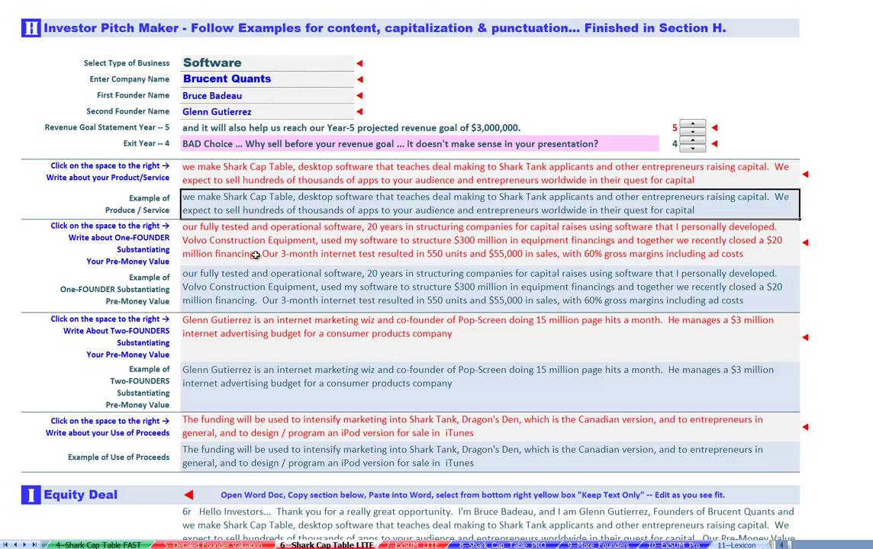
# Step: Review the generated two-founder Shark Pitch in the Equity Deal section, and inspect the Summary of Opportunity on the ExSUM_LITE sheet
pyautogui.scroll(-8, 256, 255)
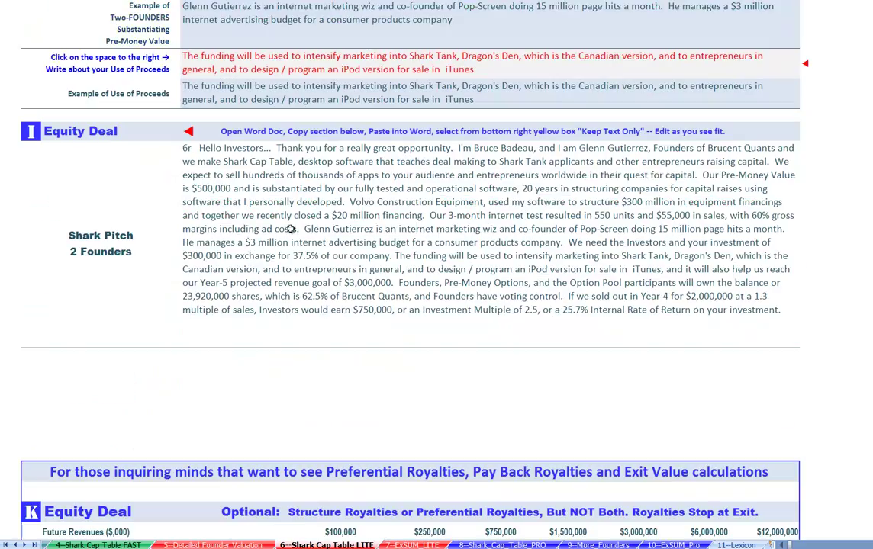
pyautogui.click(304, 223)
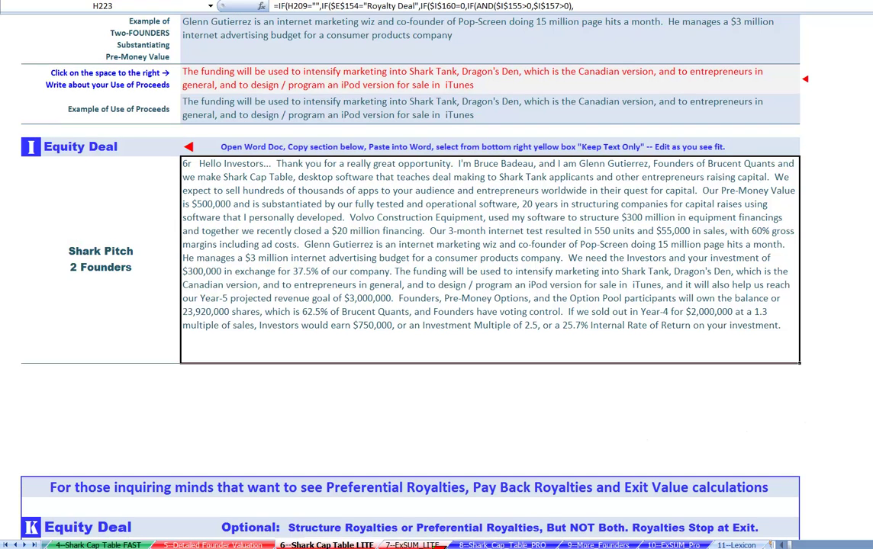
pyautogui.click(412, 544)
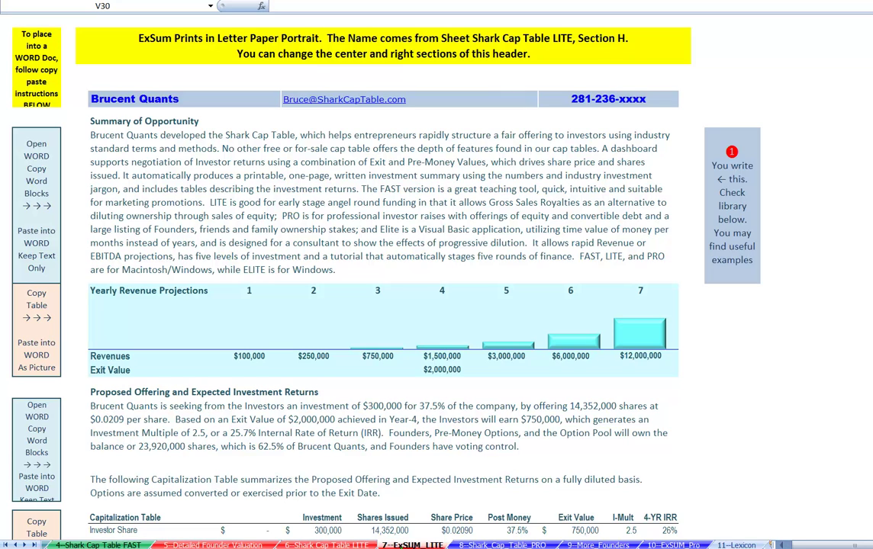
pyautogui.click(367, 188)
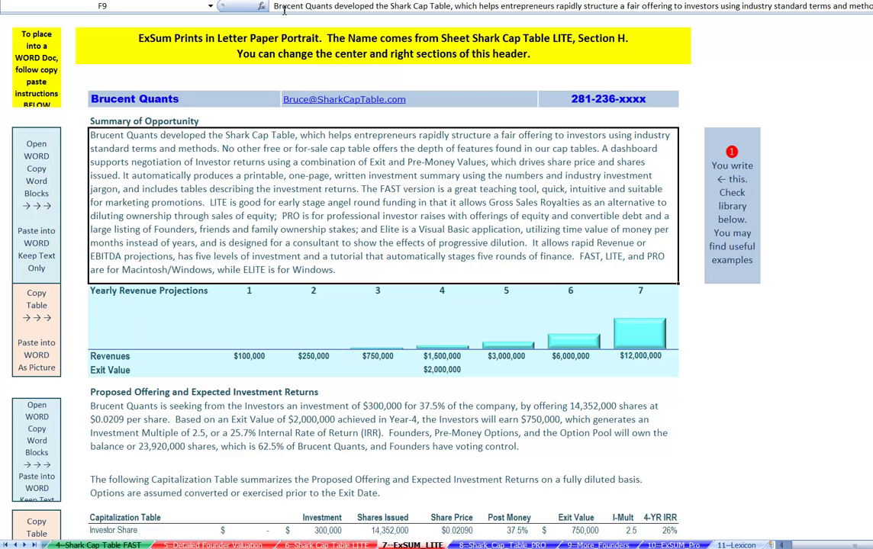
# Step: Review the twelve talking points on the Detailed Founder Valuation sheet against the Summary of Opportunity on the ExSUM_LITE sheet
pyautogui.click(233, 545)
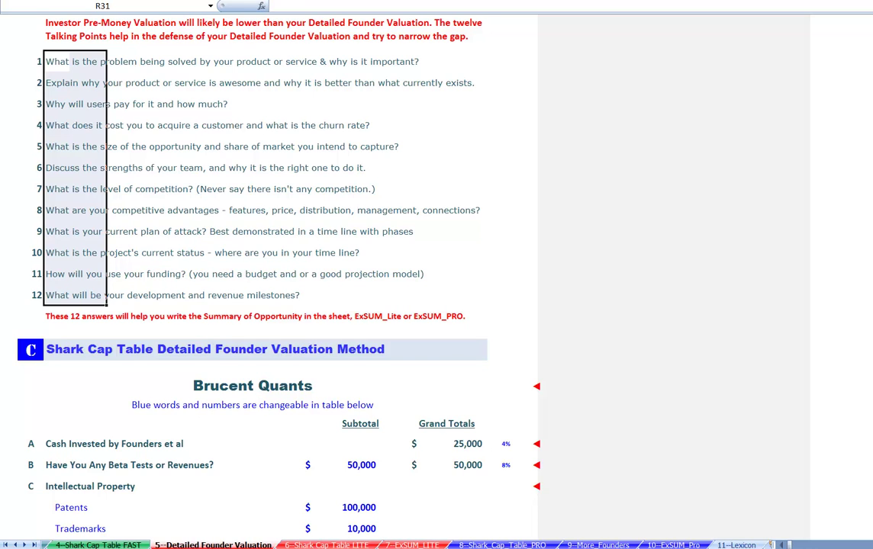
pyautogui.scroll(1, 190, 93)
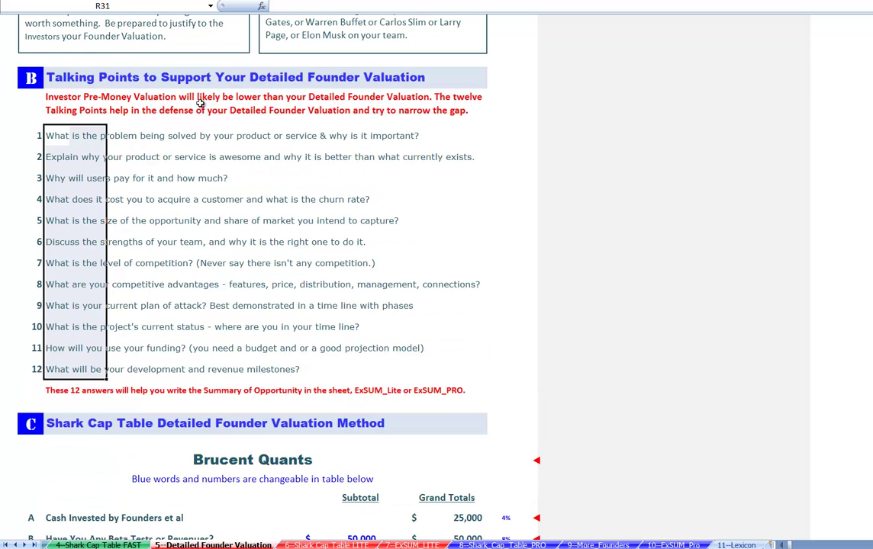
pyautogui.moveTo(48, 71); pyautogui.dragTo(412, 391)
pyautogui.click(432, 545)
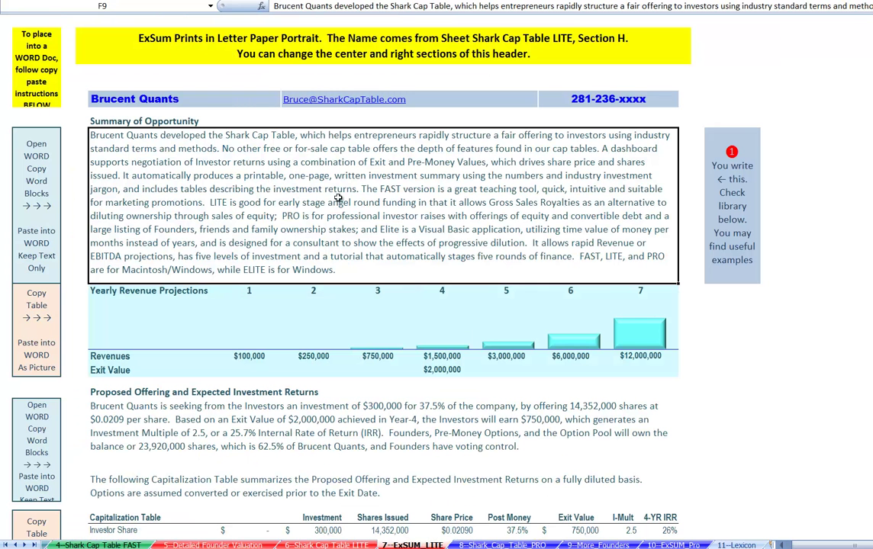
pyautogui.moveTo(91, 118); pyautogui.dragTo(538, 241)
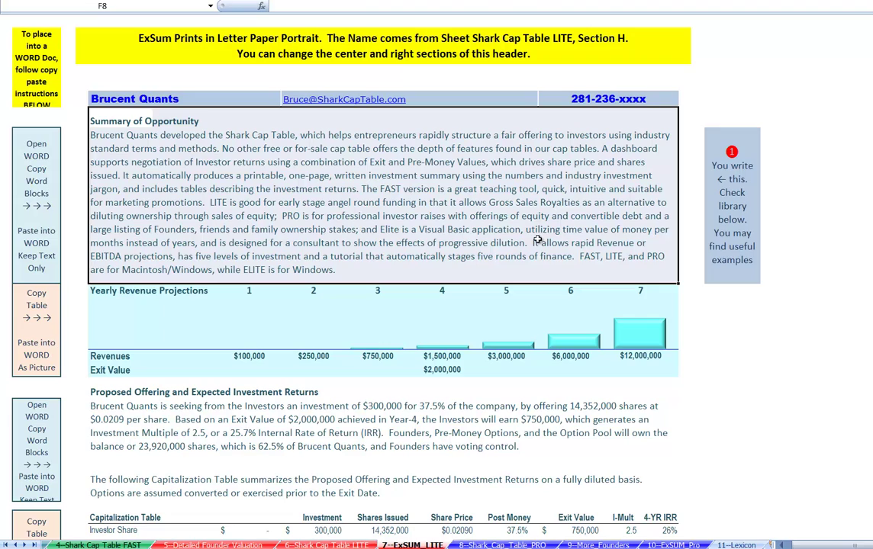
# Step: Examine the Yearly Revenue Projections, Proposed Offering and Expected Investment Returns, and Capitalization Table blocks of the executive summary
pyautogui.scroll(-6, 472, 363)
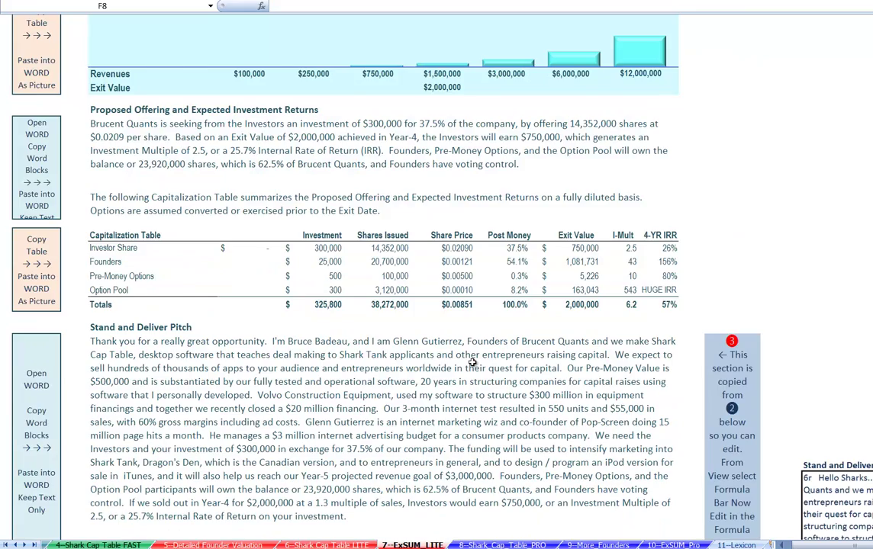
pyautogui.scroll(4, 472, 363)
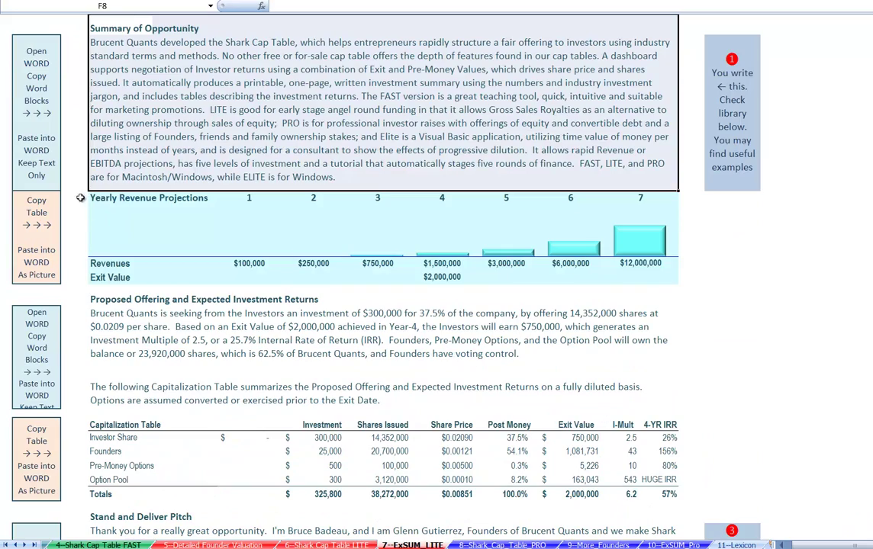
pyautogui.moveTo(80, 197); pyautogui.dragTo(80, 281)
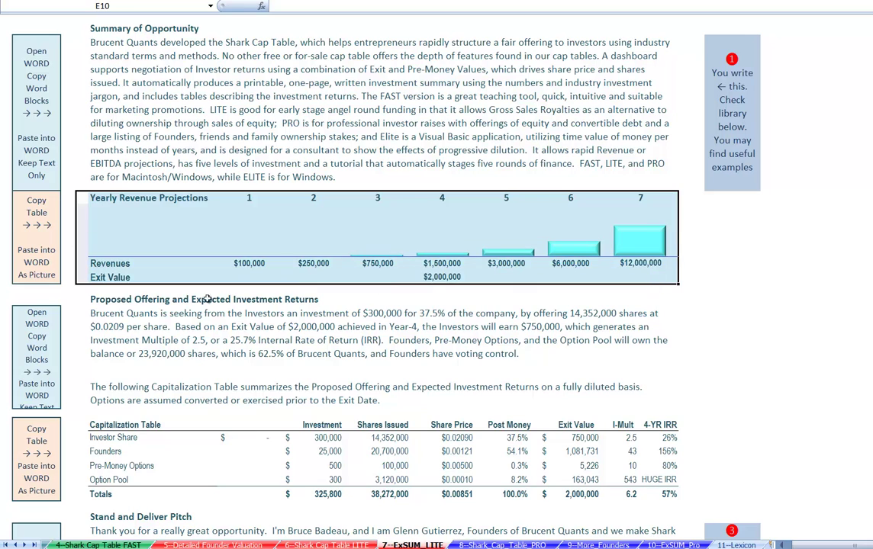
pyautogui.click(106, 322)
pyautogui.moveTo(85, 390); pyautogui.dragTo(675, 495)
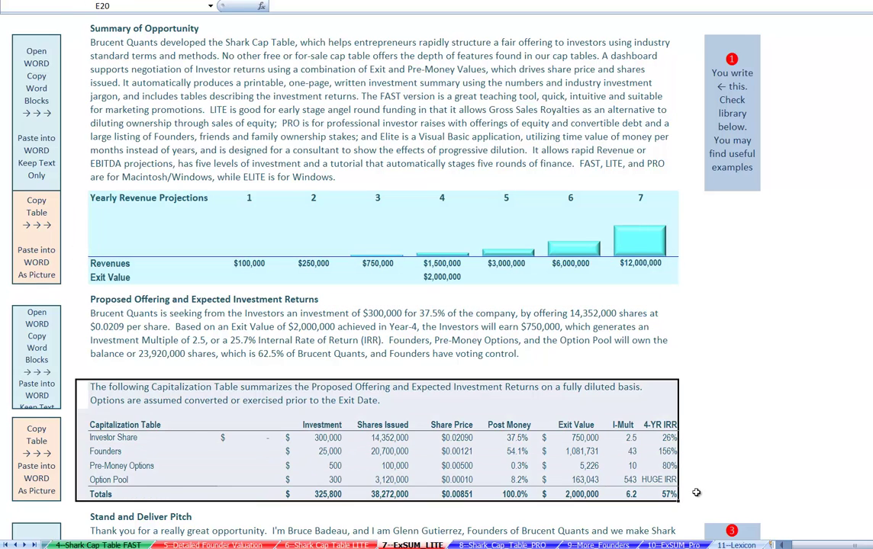
# Step: Copy the linked Stand and Deliver Pitch generated in LITE and paste it as values only into the editable Stand and Deliver Pitch cell
pyautogui.scroll(-5, 698, 492)
pyautogui.scroll(-1, 686, 480)
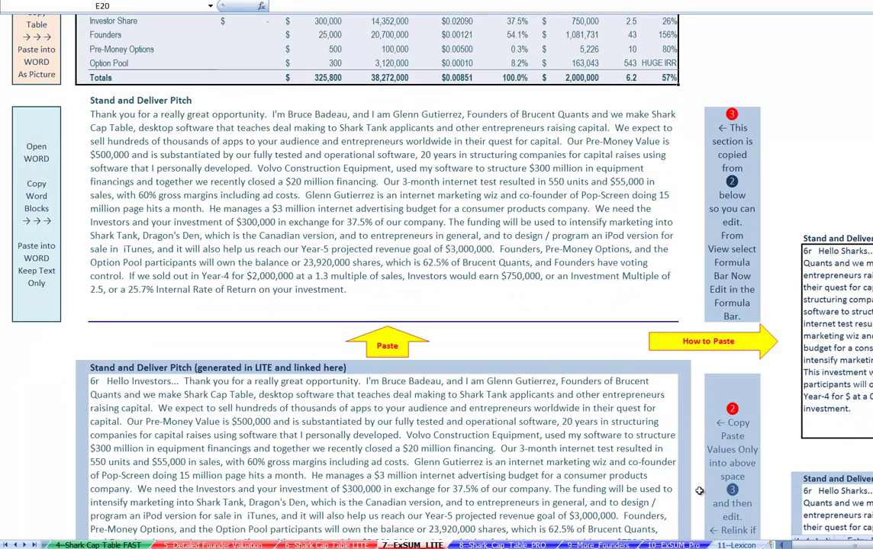
pyautogui.scroll(-1, 215, 448)
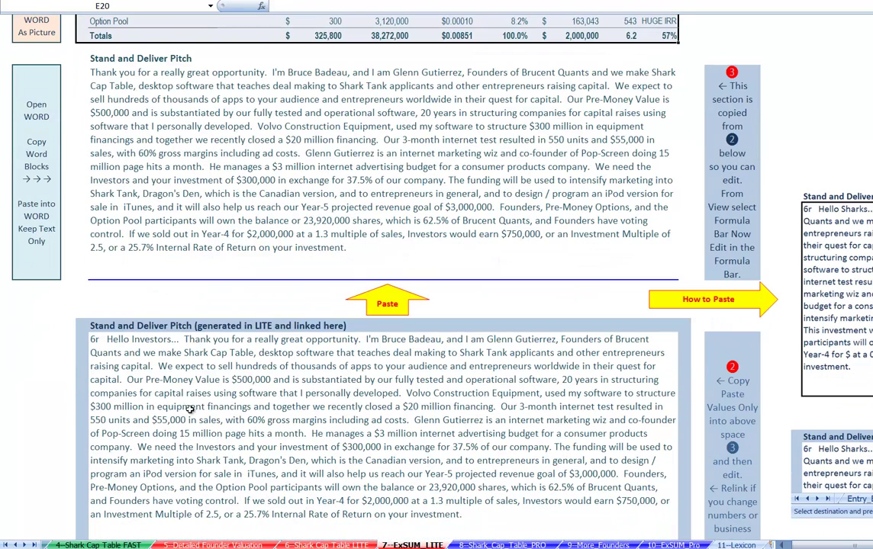
pyautogui.click(381, 461)
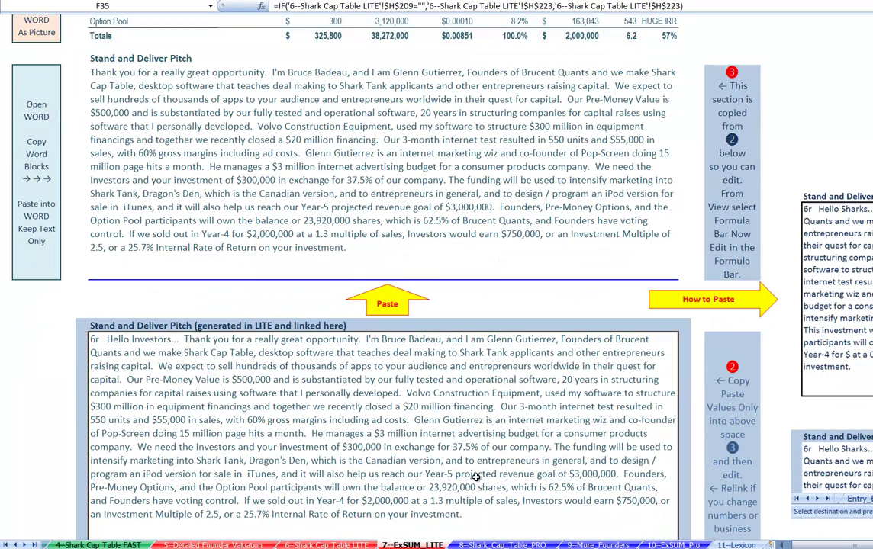
pyautogui.hotkey('ctrl', 'c')
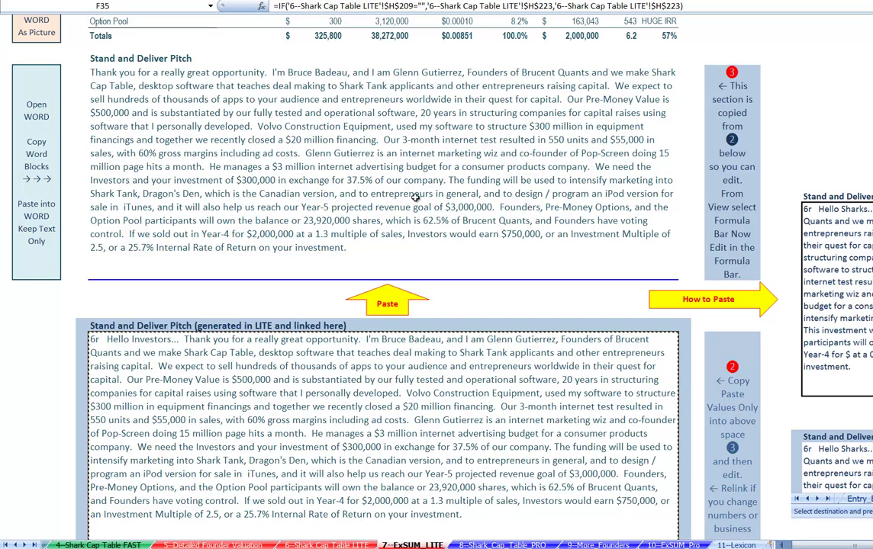
pyautogui.click(348, 149)
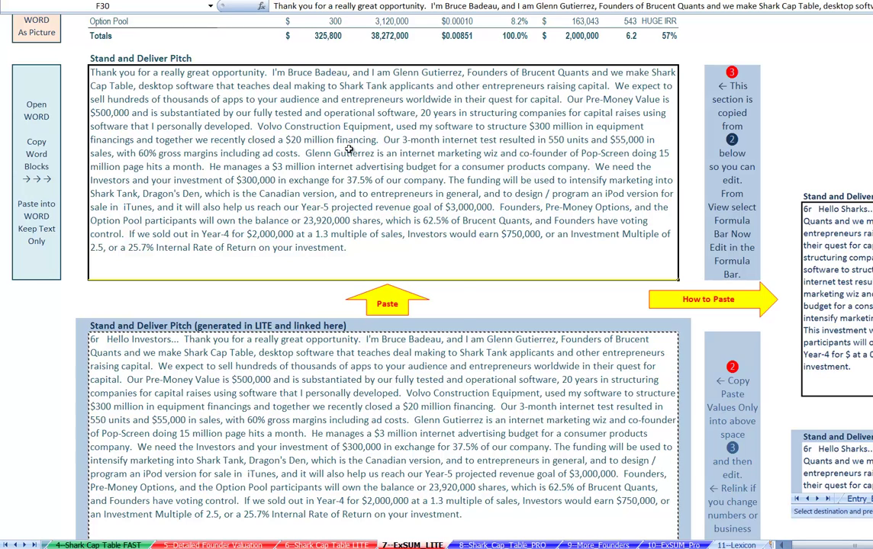
pyautogui.rightClick(348, 150)
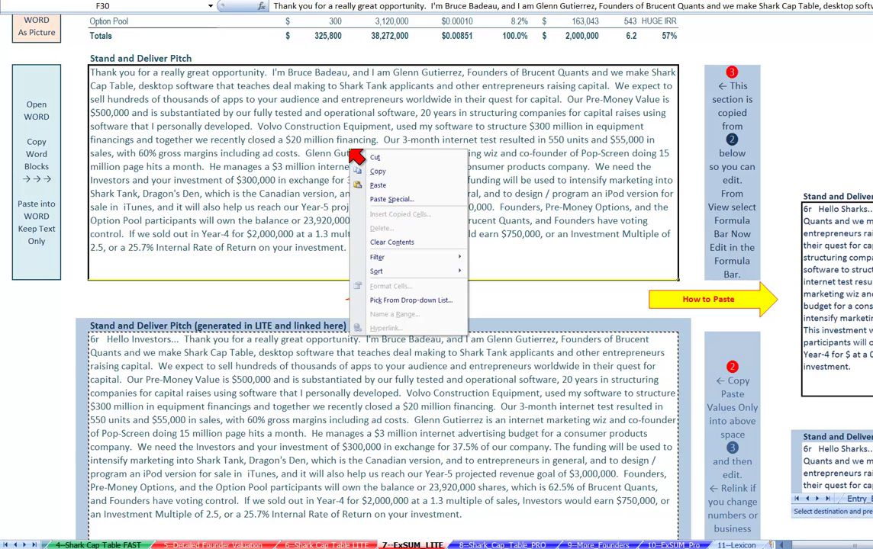
pyautogui.click(406, 201)
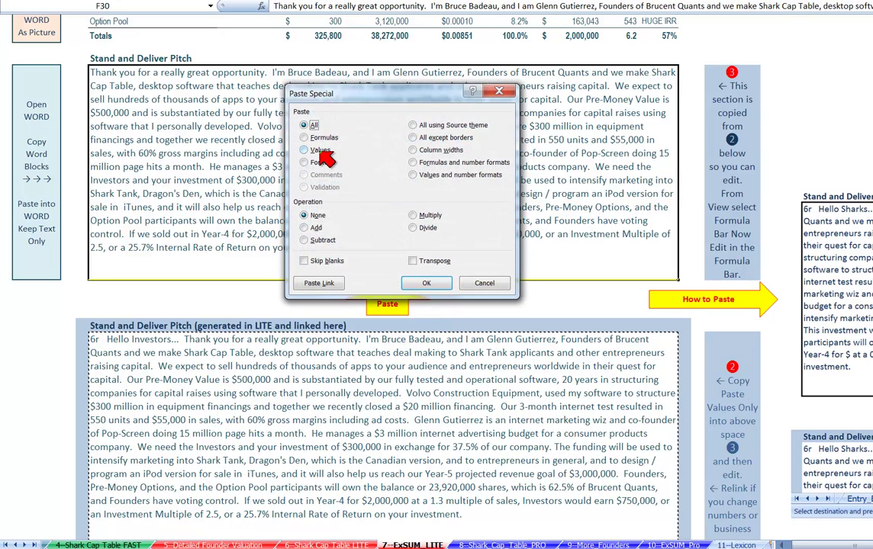
pyautogui.click(320, 151)
pyautogui.click(427, 283)
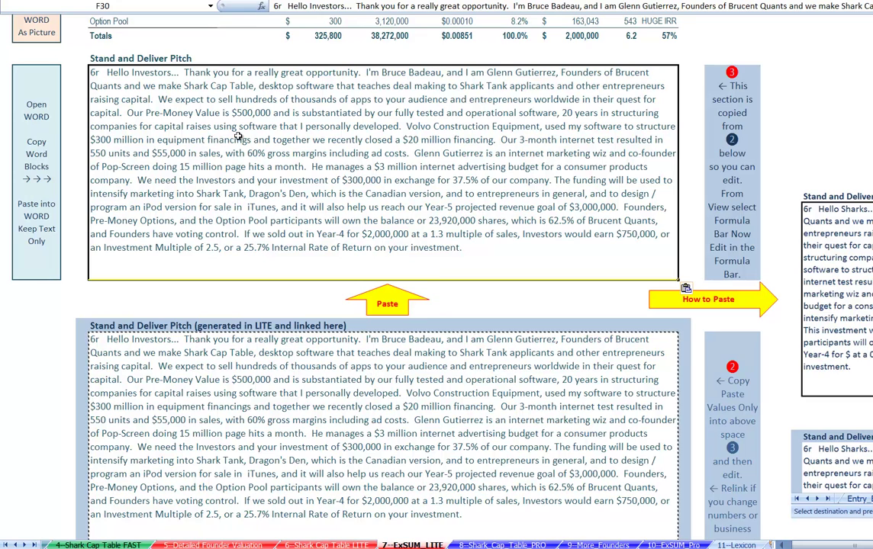
# Step: Enlarge the formula bar and delete the opening "6r Hello Investors..." from the pasted Stand and Deliver Pitch
pyautogui.click(251, 412)
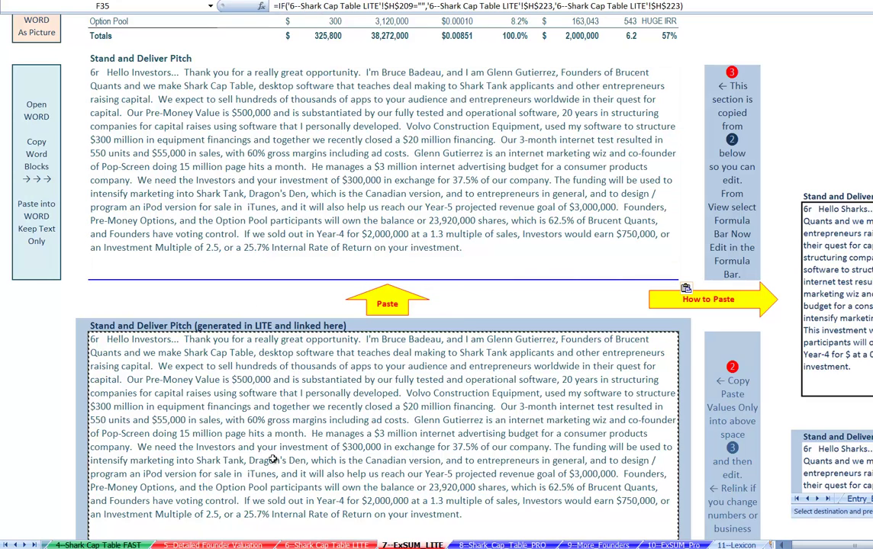
pyautogui.click(181, 184)
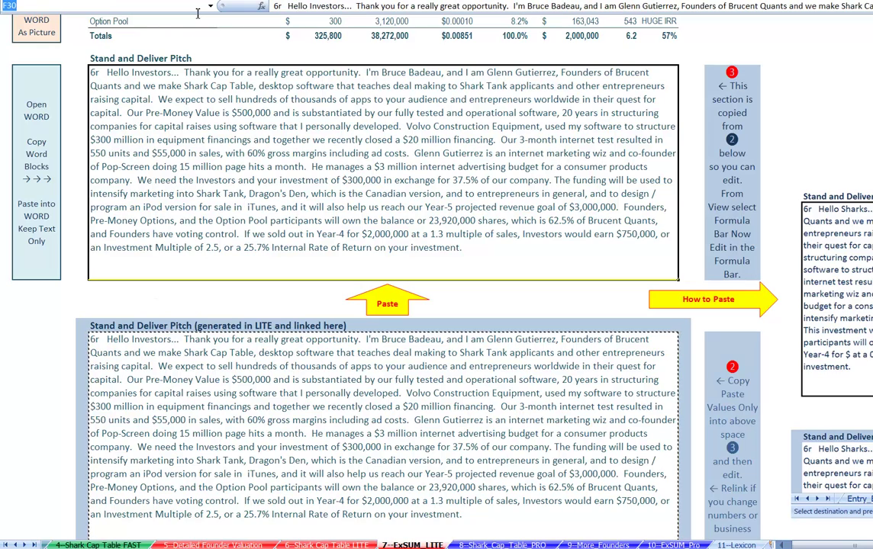
pyautogui.moveTo(196, 13); pyautogui.dragTo(206, 139)
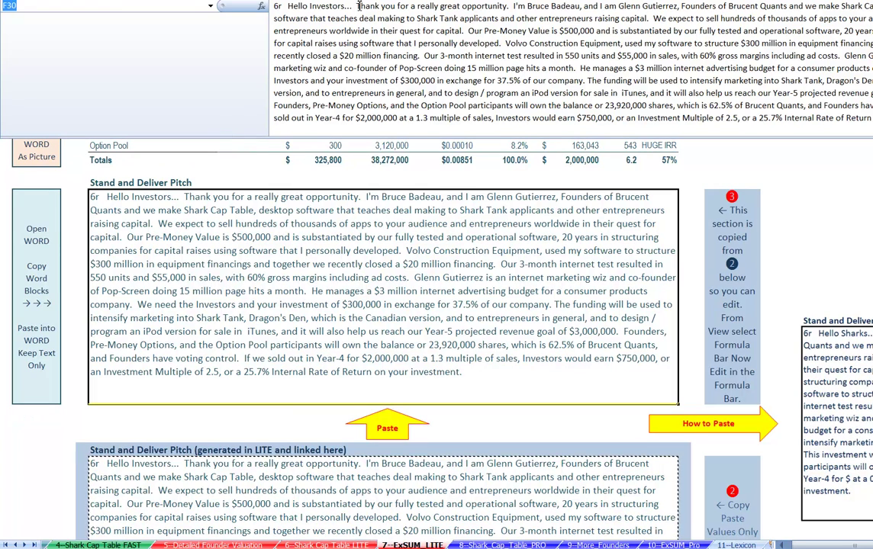
pyautogui.moveTo(359, 6); pyautogui.dragTo(226, 5)
pyautogui.press('Delete')
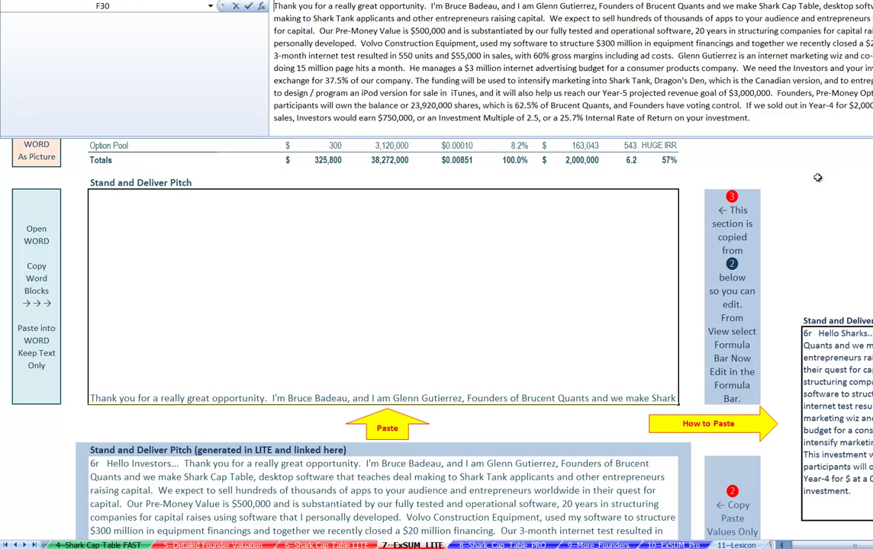
pyautogui.press('Return')
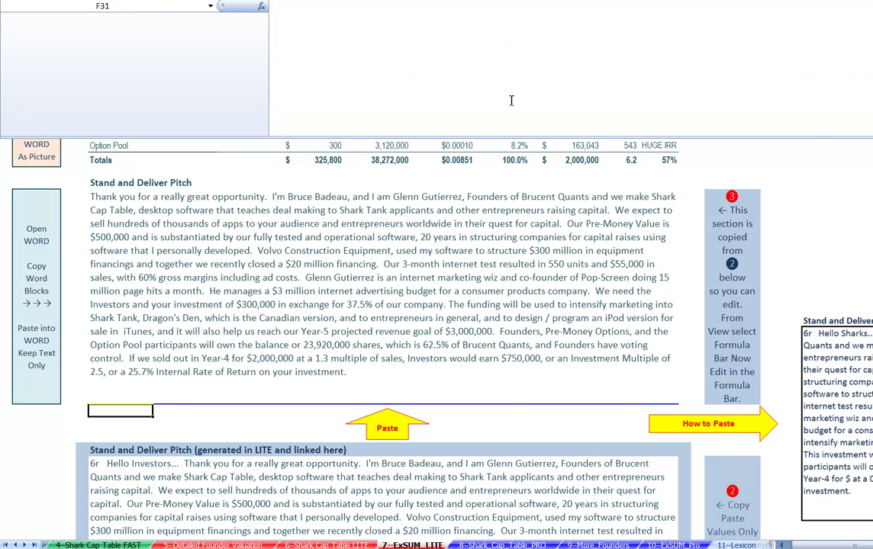
# Step: Compare the edited Stand and Deliver Pitch with the linked version generated in LITE
pyautogui.click(352, 219)
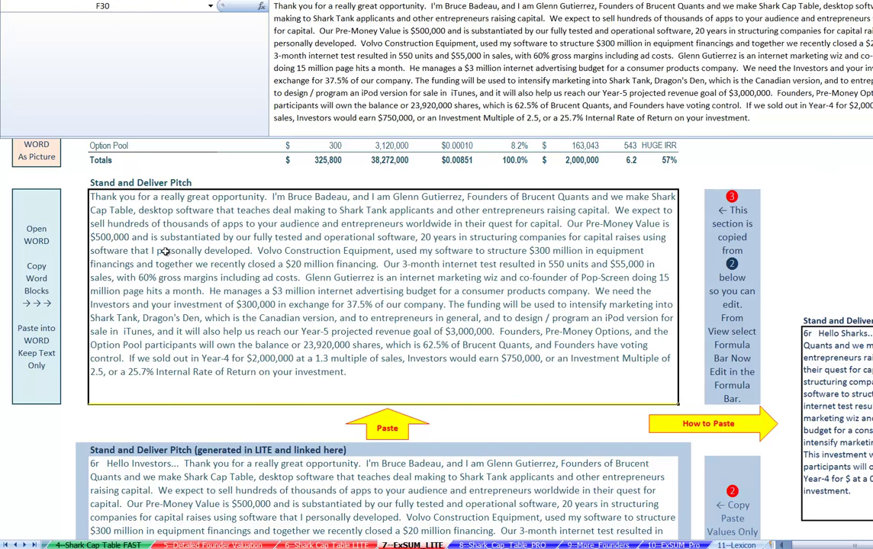
pyautogui.scroll(-5, 164, 252)
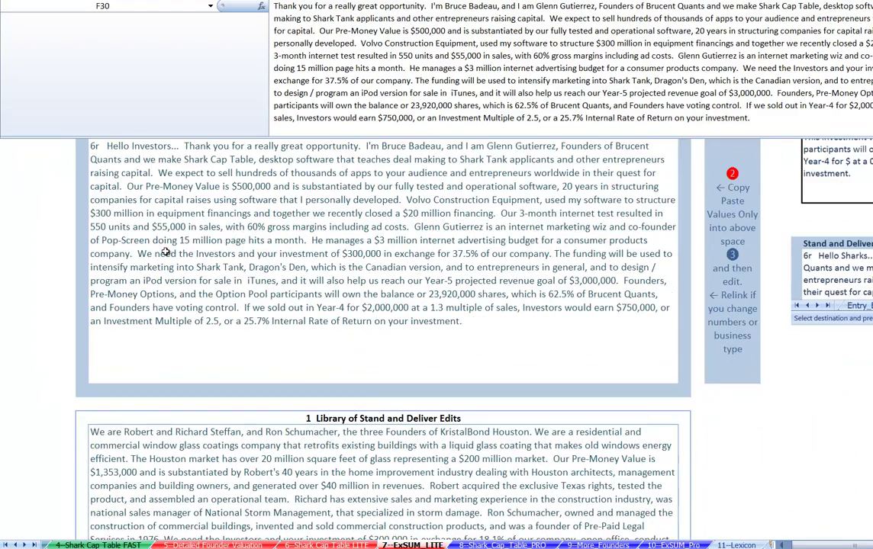
pyautogui.scroll(1, 165, 252)
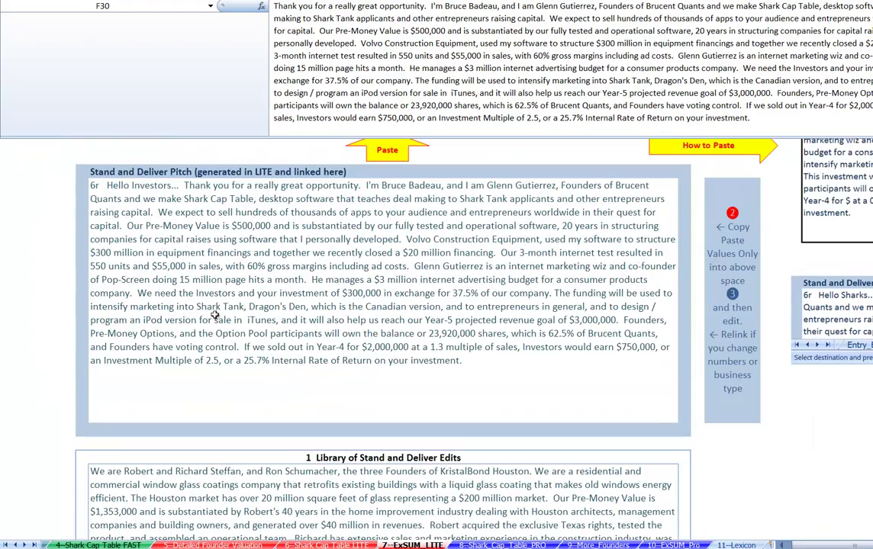
pyautogui.click(247, 277)
pyautogui.scroll(4, 246, 277)
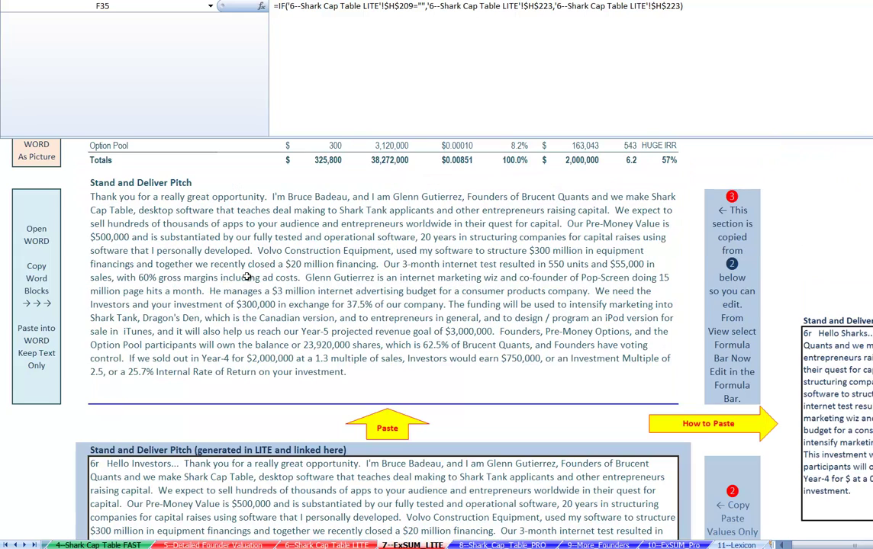
pyautogui.click(246, 277)
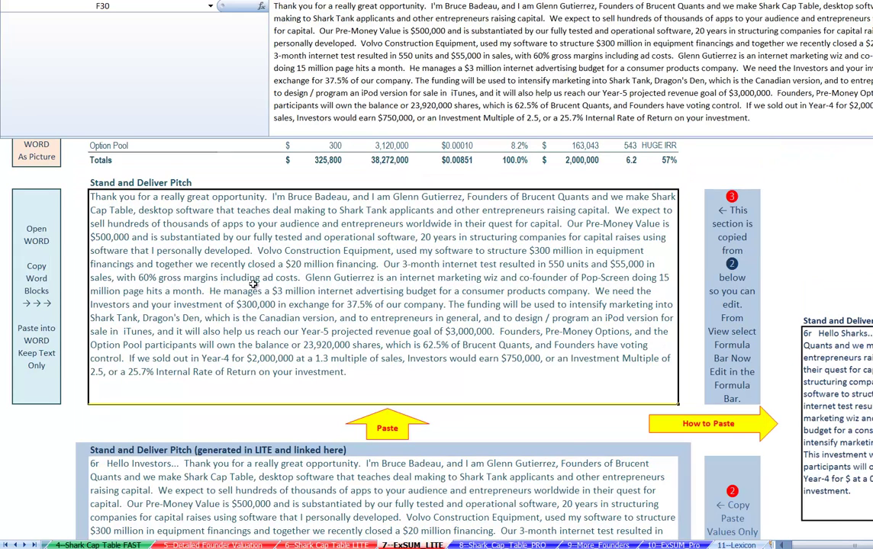